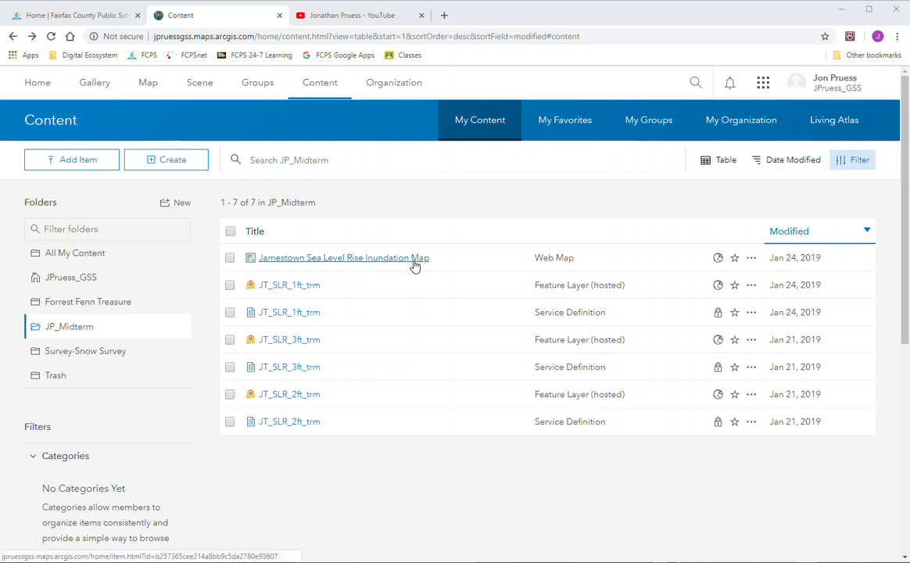
Start a new web map in the JP_Midterm folder titled "Jamestown settlement ruins inundation map"
left_click(181, 163)
left_click(139, 237)
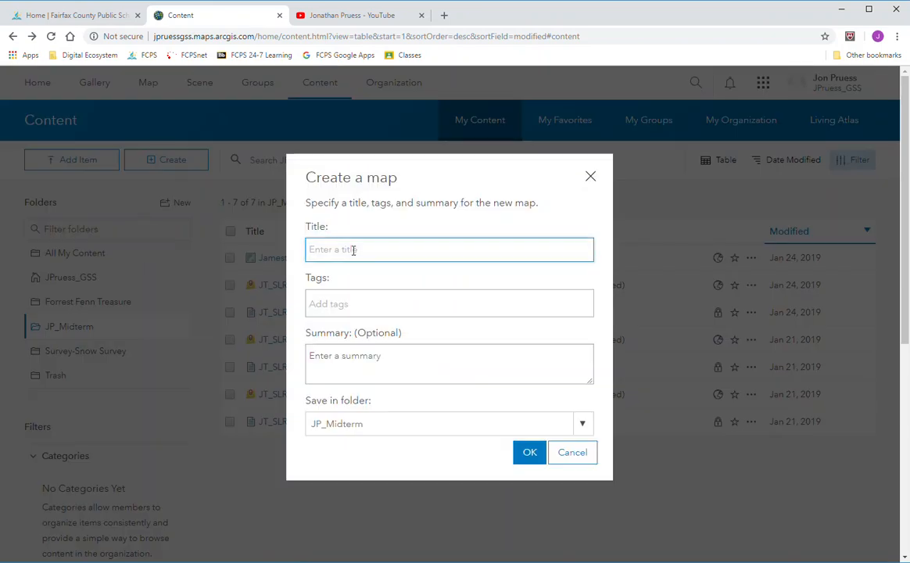
type("Jamestown settlement ruins inun")
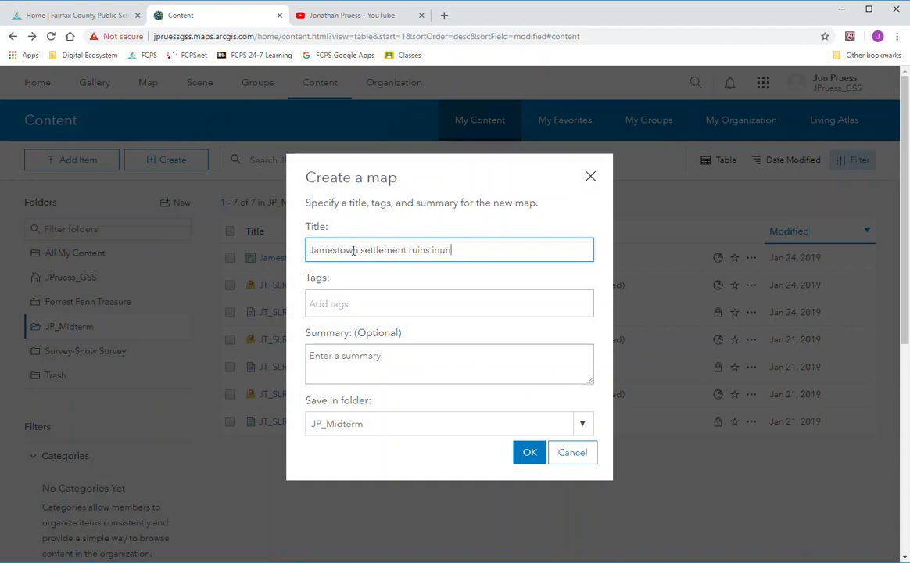
type("dation amp")
key("BackSpace")
key("BackSpace")
type("ap")
Tag the map with SLHS, JMU and GSS, then create and open it, discarding the previous map's unsaved changes
left_click(349, 306)
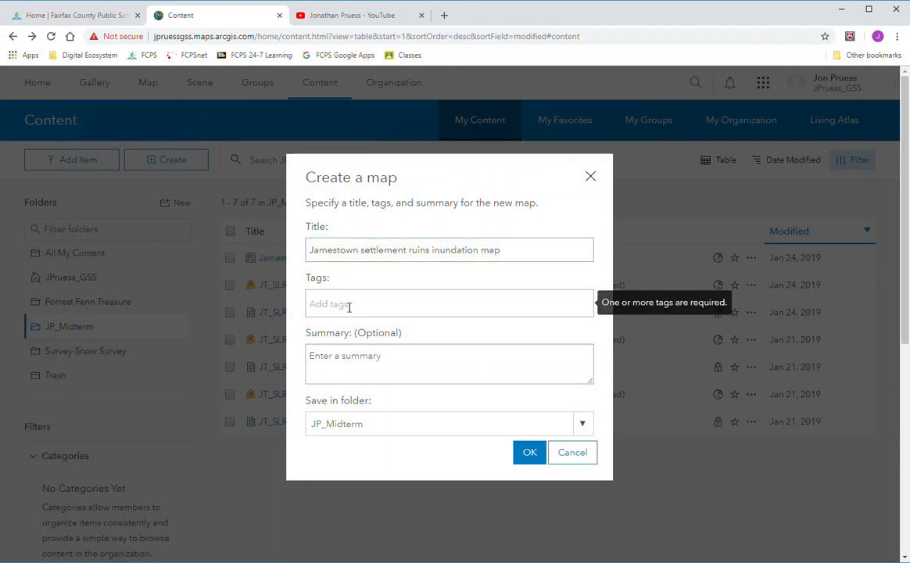
type("SLHS")
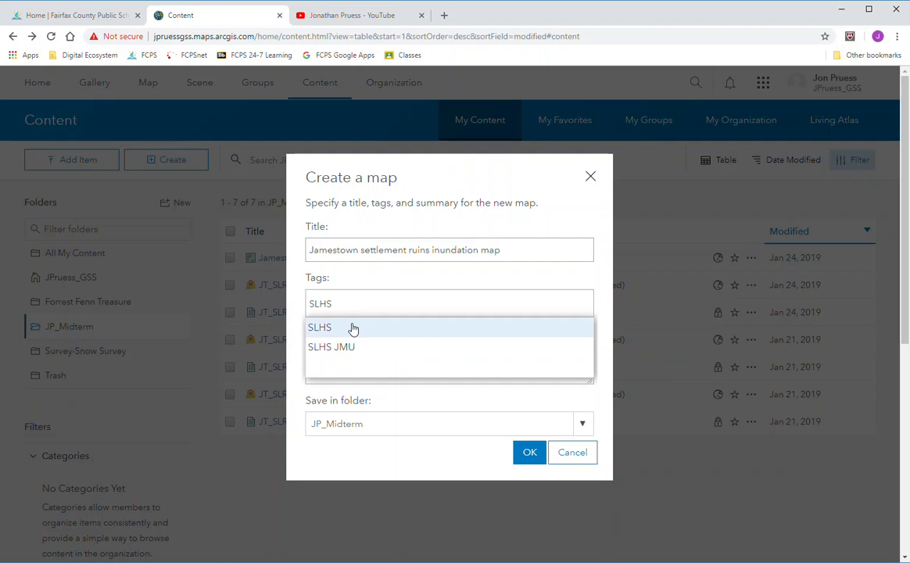
left_click(328, 328)
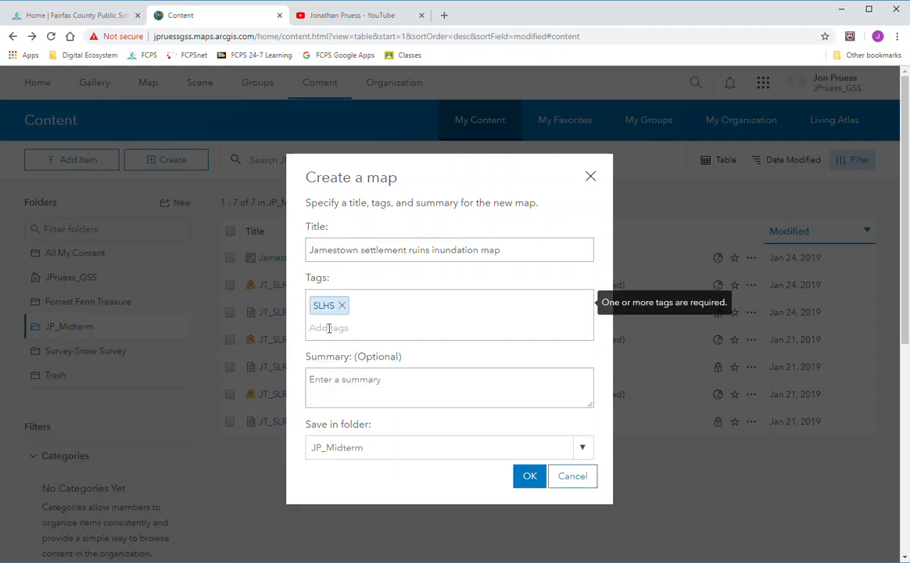
type("JMU")
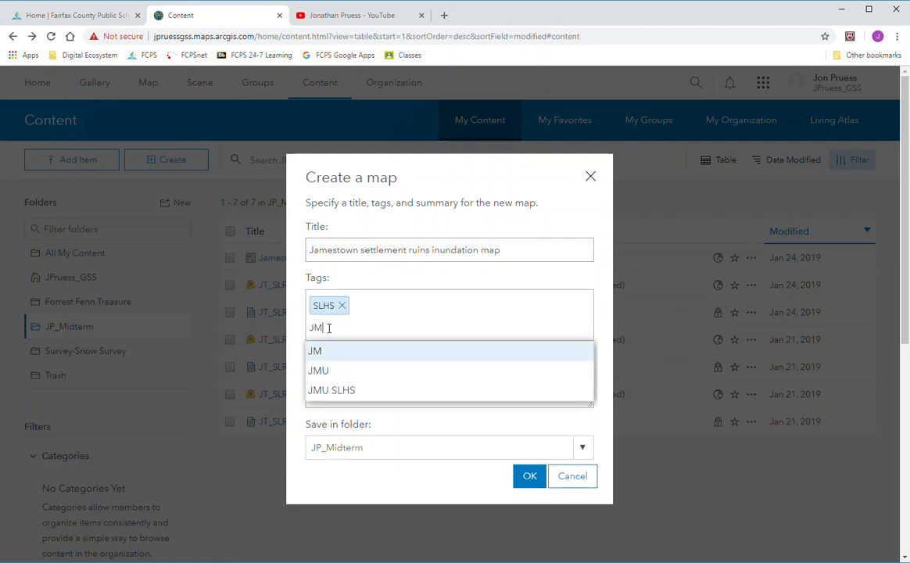
key("Return")
type("GSS")
key("Return")
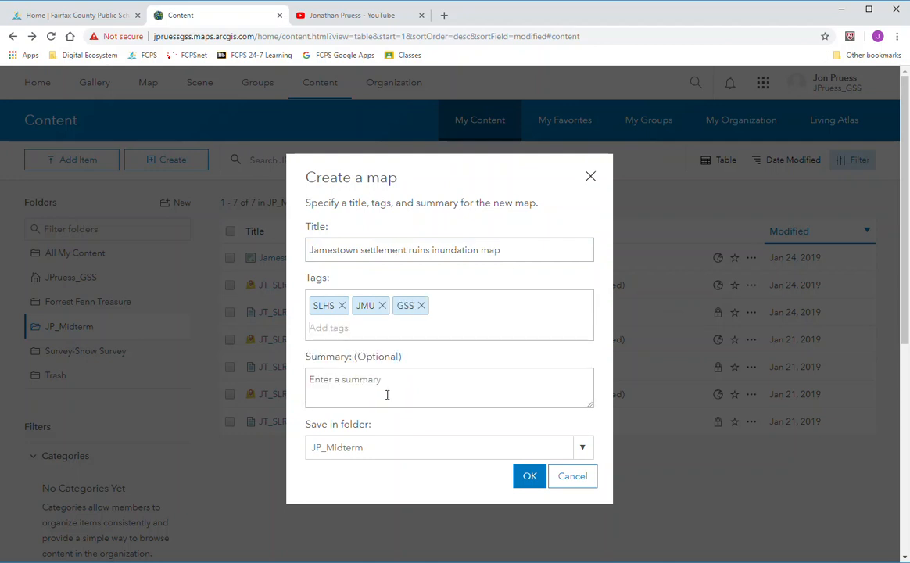
left_click(526, 479)
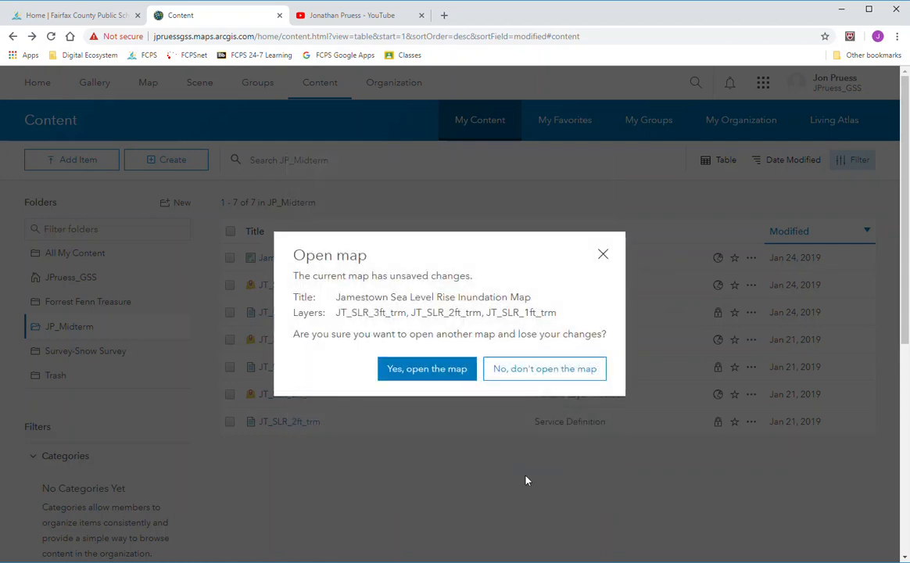
left_click(448, 372)
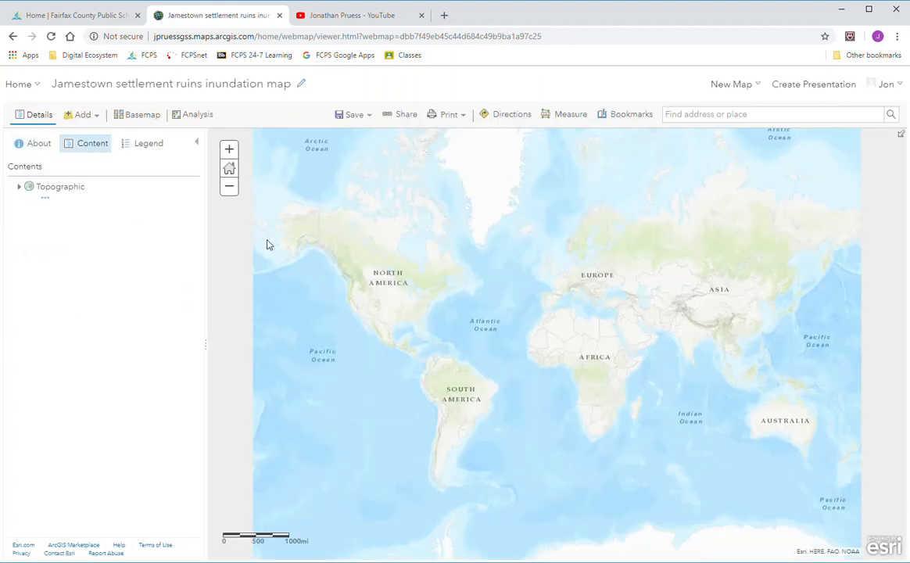
Find the JT_SLR_3ft_trm layer in My Content and add it to the map
left_click(97, 117)
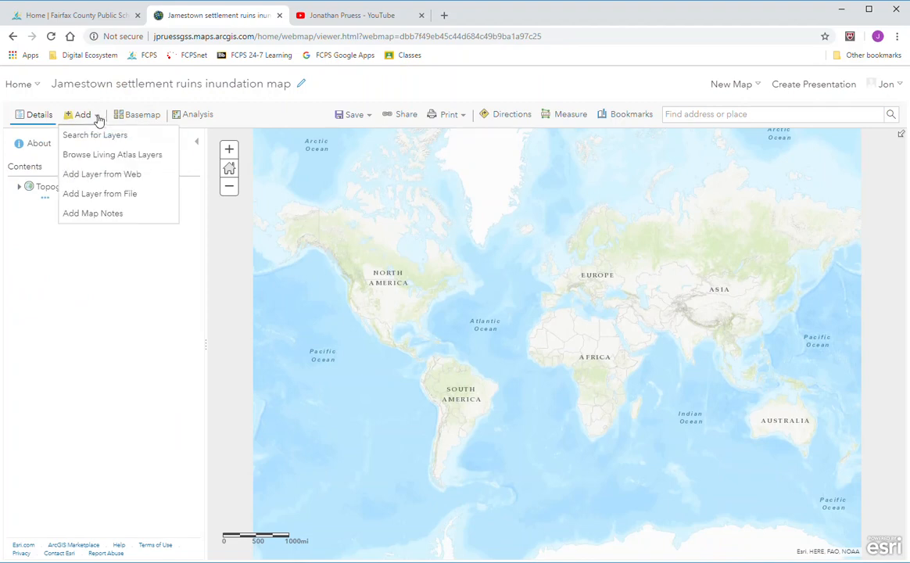
left_click(97, 137)
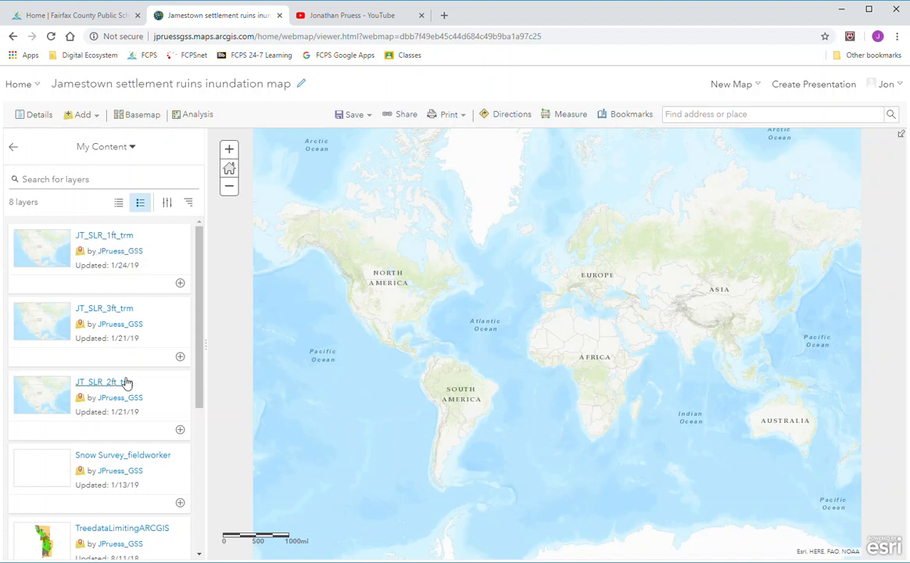
left_click(127, 311)
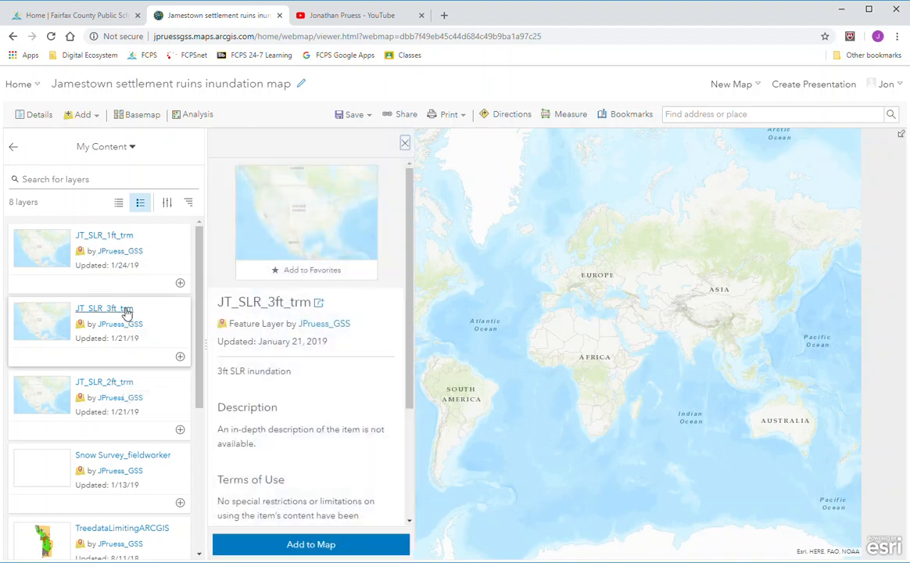
left_click(314, 548)
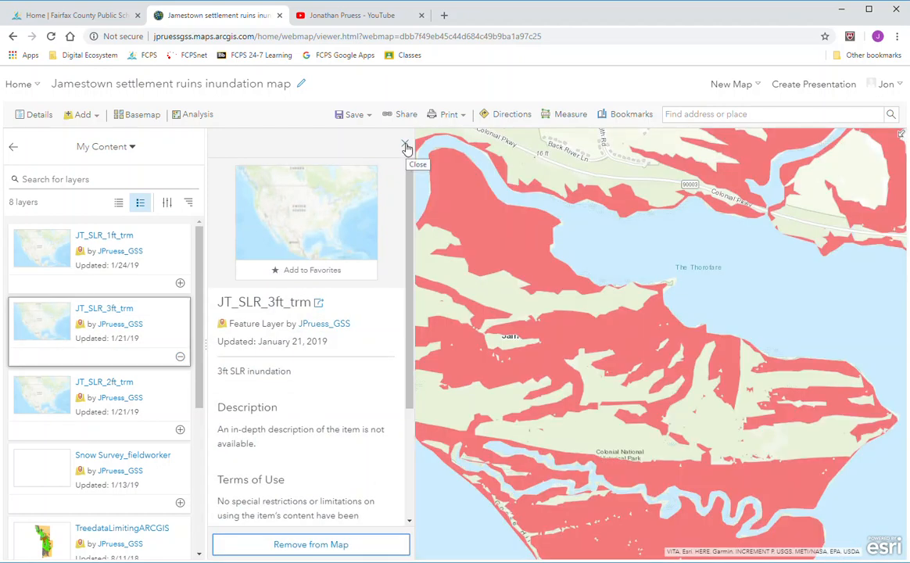
left_click(406, 147)
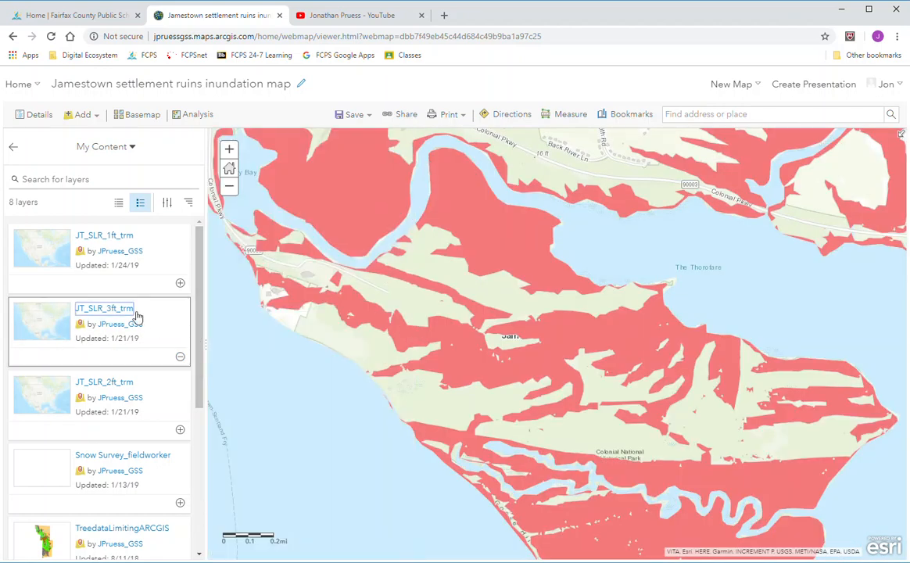
Add the JT_SLR_2ft_trm layer and, above it, the JT_SLR_1ft_trm layer to the map
left_click(127, 383)
left_click(283, 544)
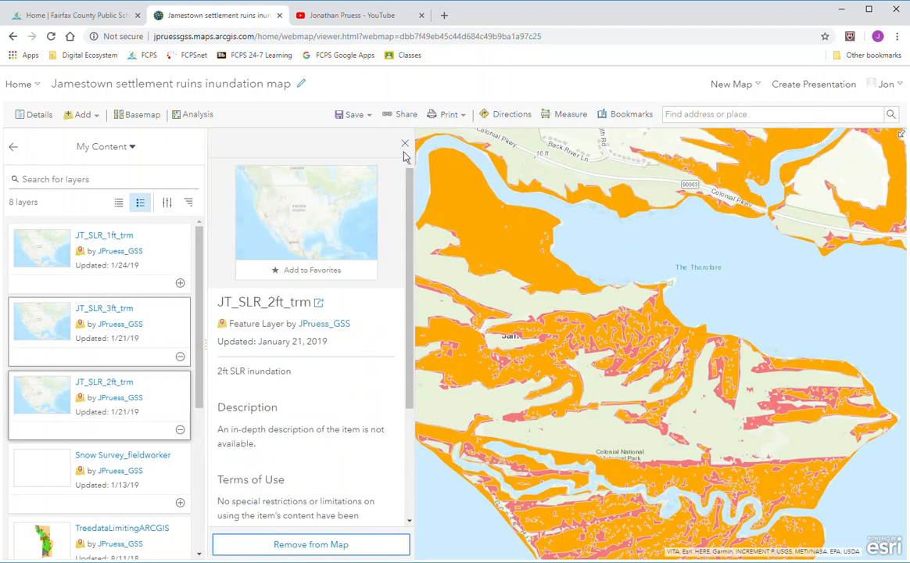
left_click(405, 144)
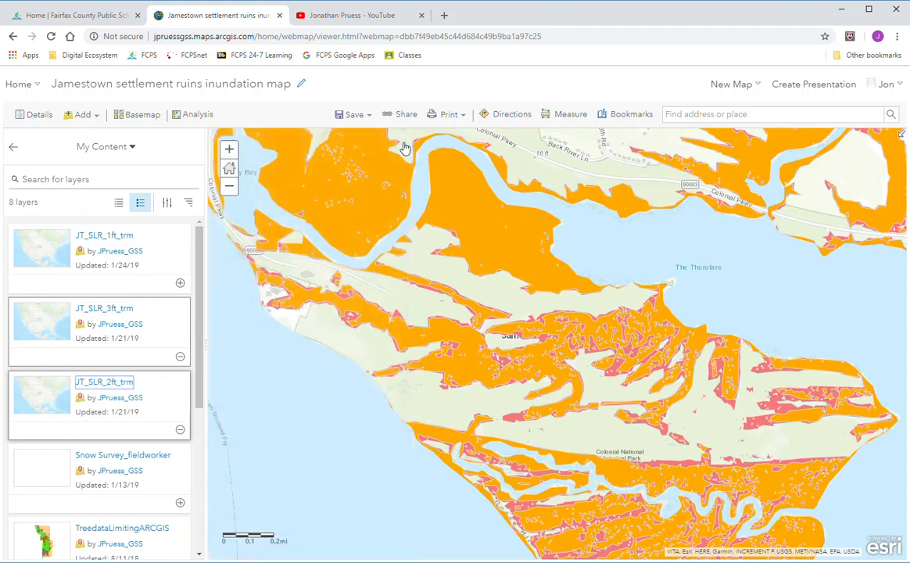
left_click(117, 238)
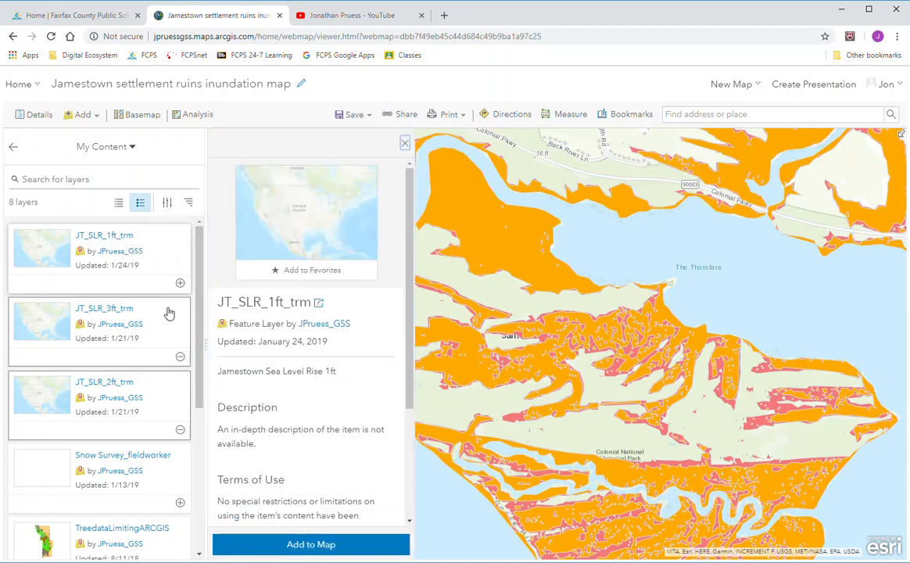
left_click(321, 544)
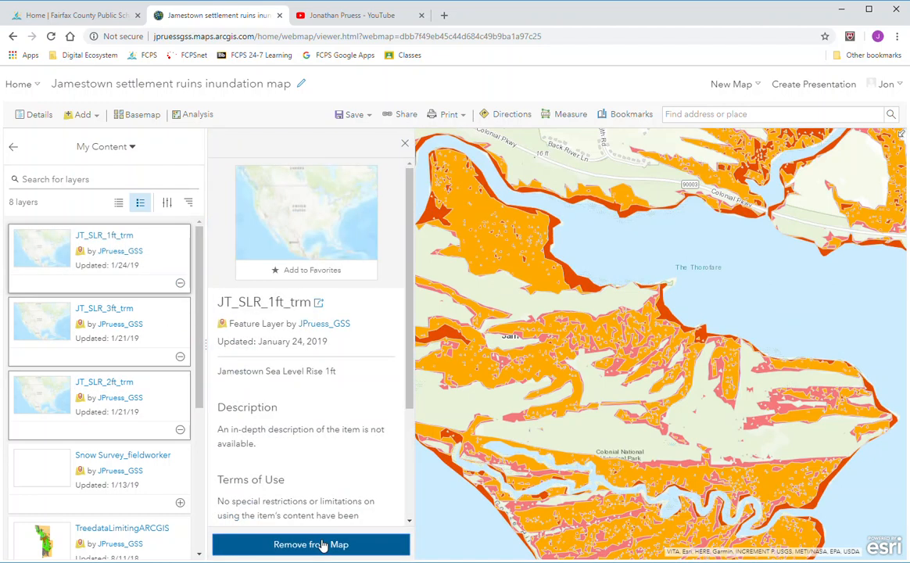
left_click(406, 144)
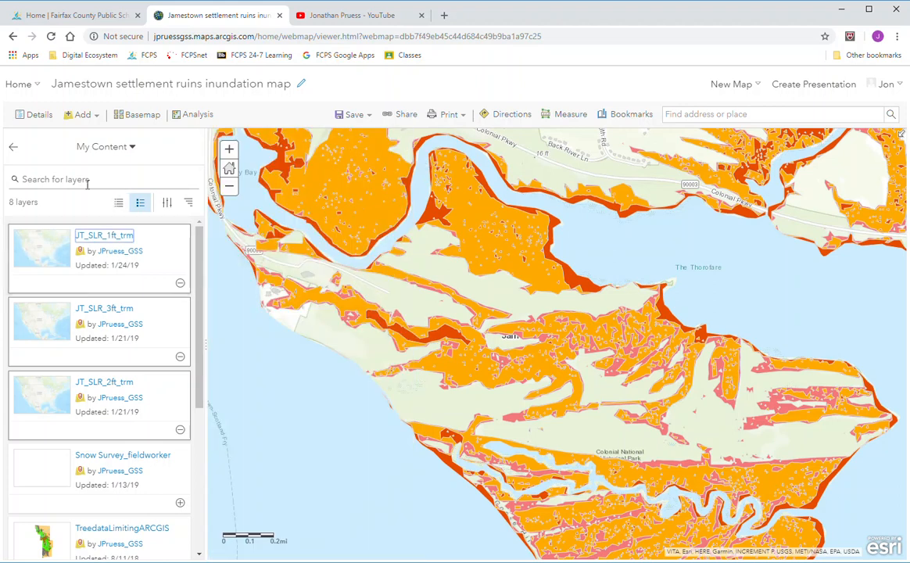
Return to the map's contents list and change the basemap to Imagery
left_click(34, 119)
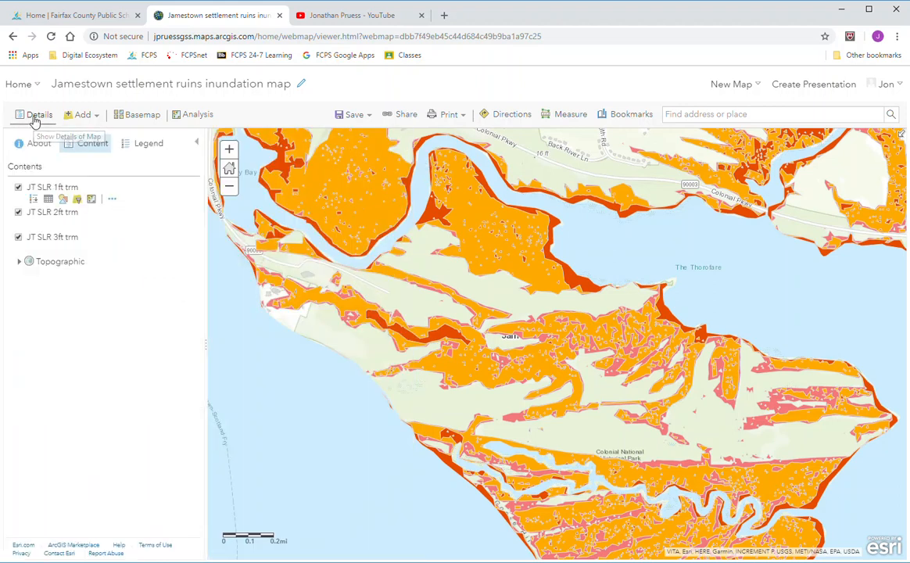
left_click(136, 114)
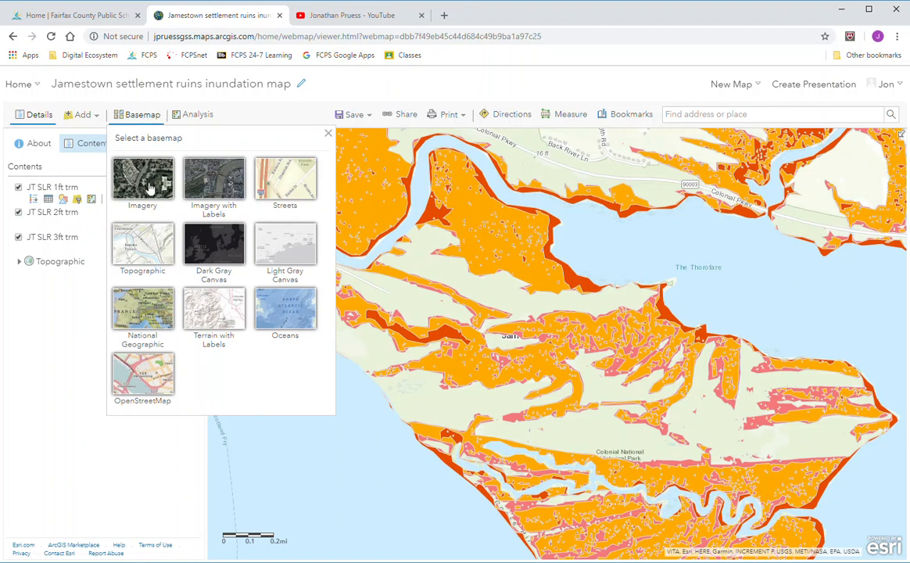
left_click(145, 180)
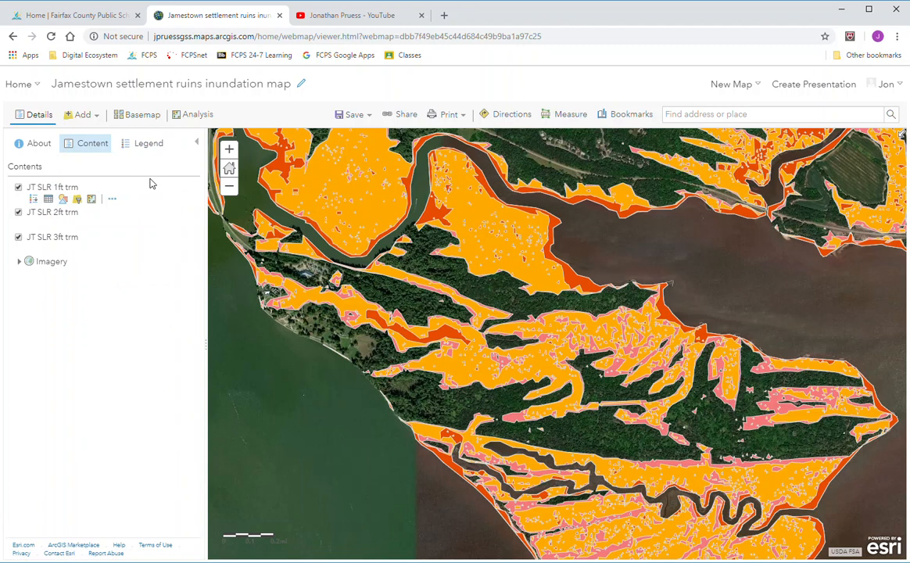
Examine the inundation areas around the settlement ruins along the island's western shoreline
left_click_drag(312, 292, 493, 358)
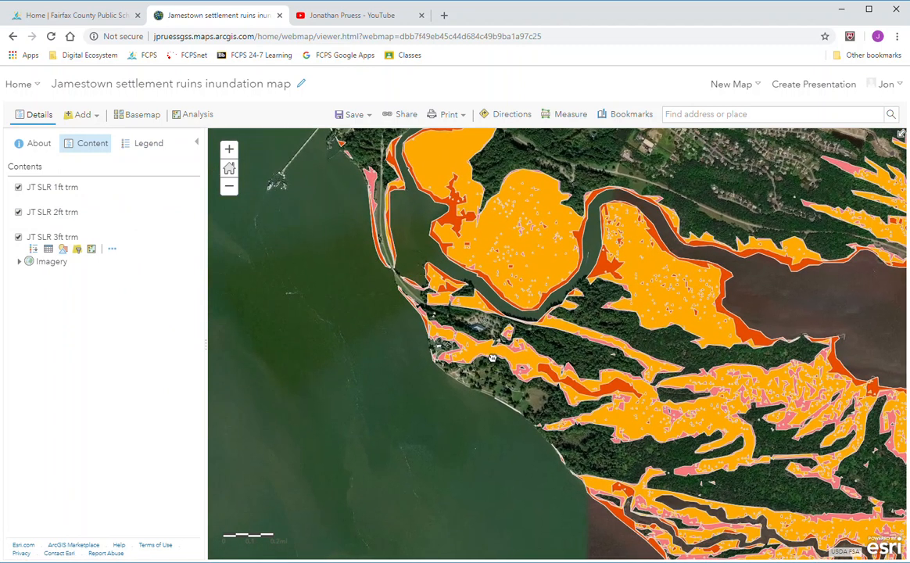
scroll(481, 359, "up", 2)
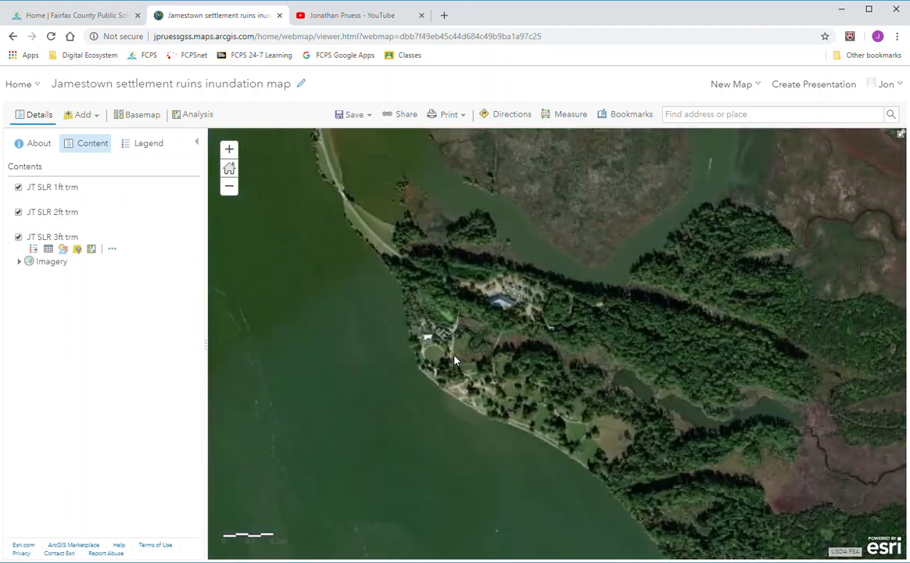
scroll(455, 361, "up", 1)
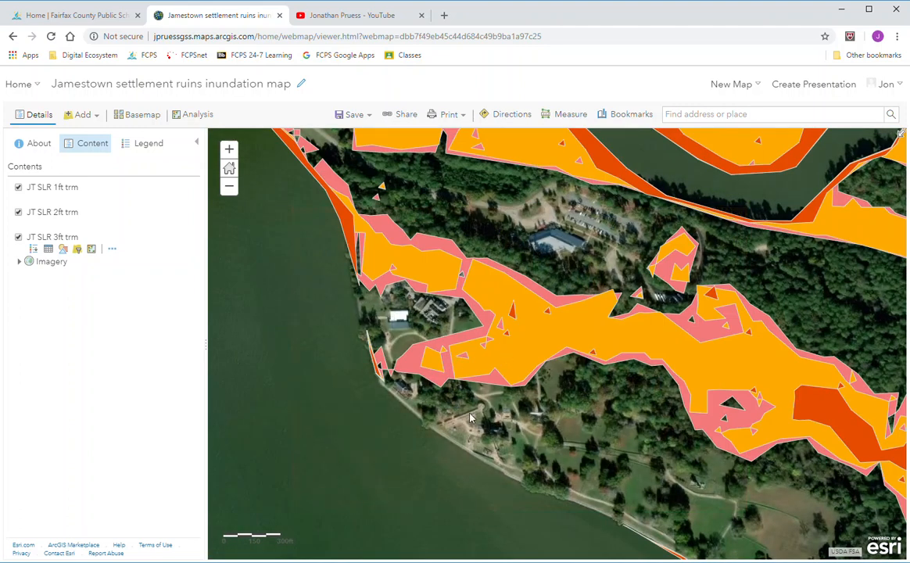
left_click_drag(484, 379, 478, 392)
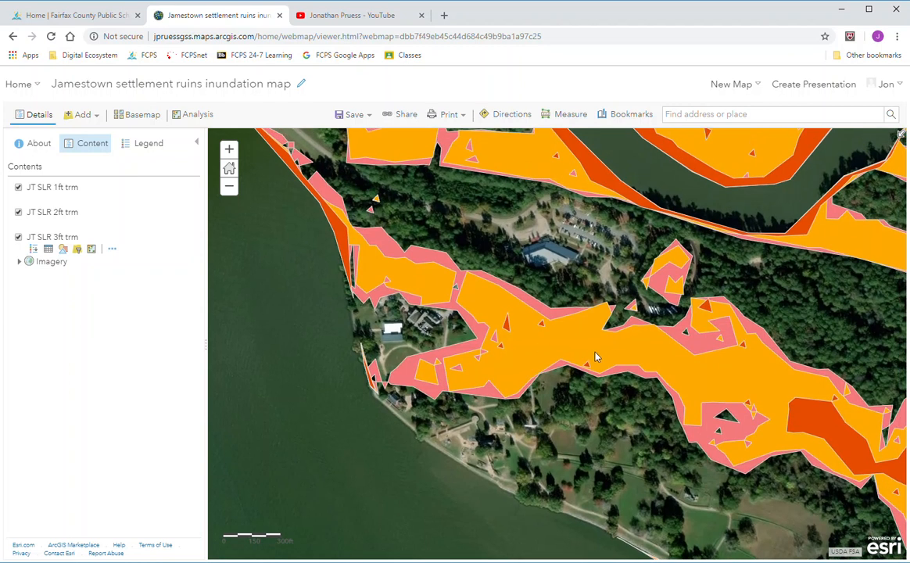
left_click_drag(584, 388, 581, 382)
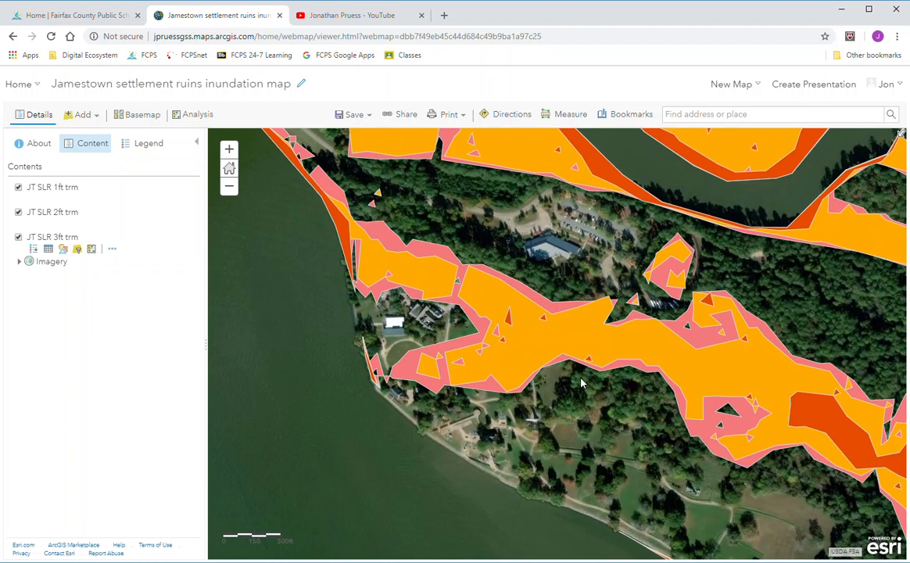
scroll(564, 382, "down", 1)
scroll(563, 382, "up", 1)
scroll(563, 382, "up", 1)
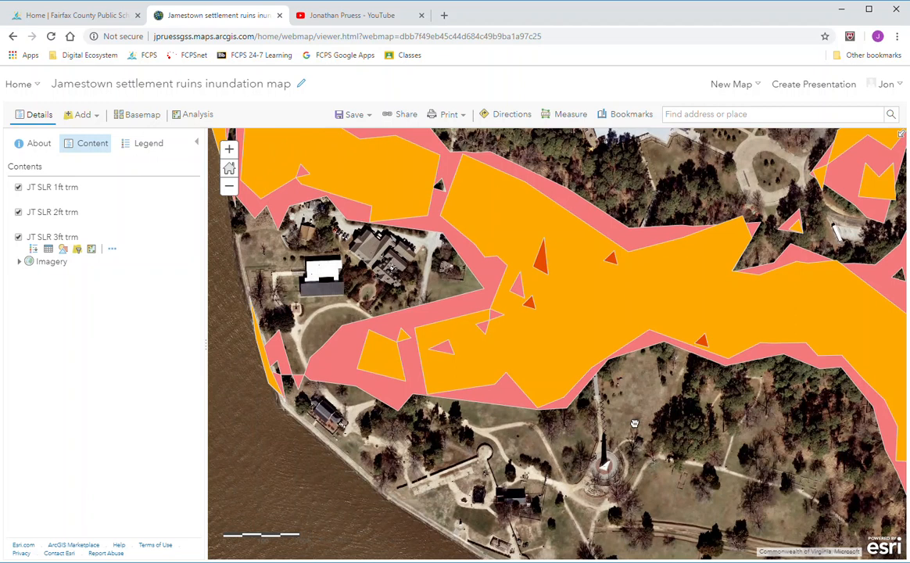
scroll(646, 416, "down", 1)
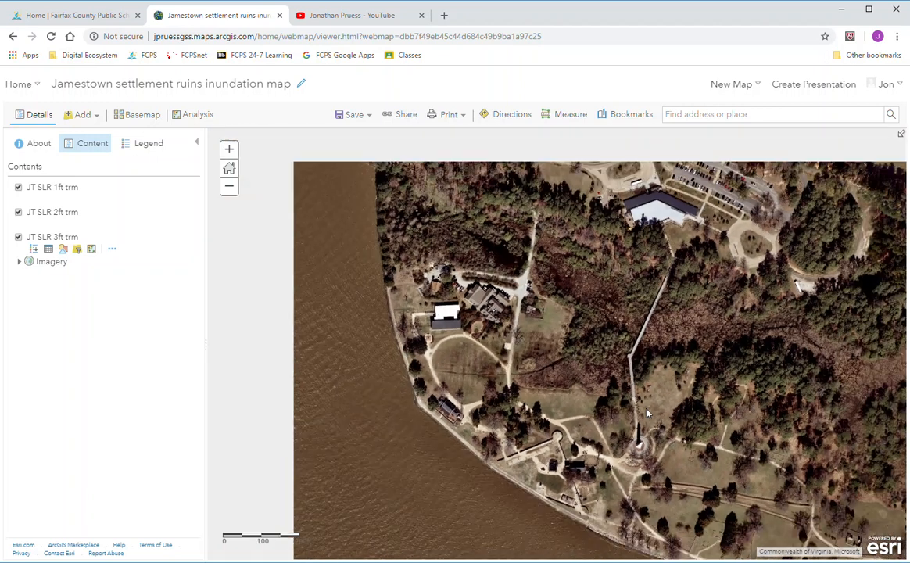
left_click_drag(634, 400, 559, 396)
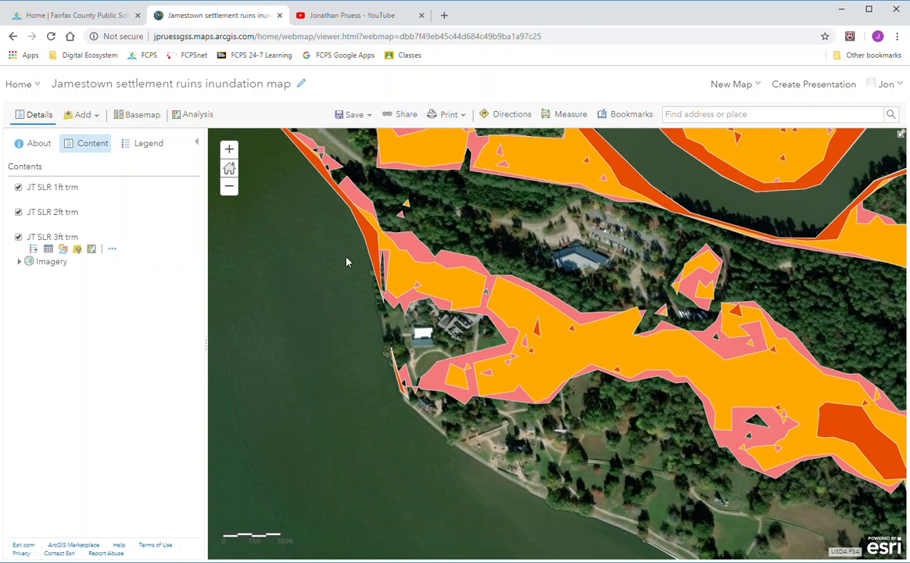
Save the map and share it with Everyone (public) and South Lakes High School Geospatial Semester
left_click(353, 116)
left_click(345, 136)
left_click(404, 115)
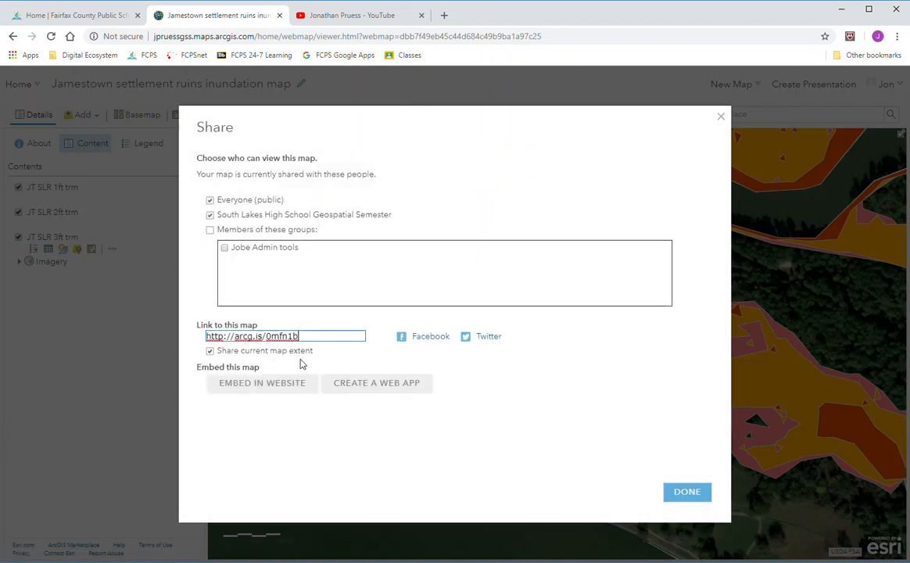
left_click(688, 493)
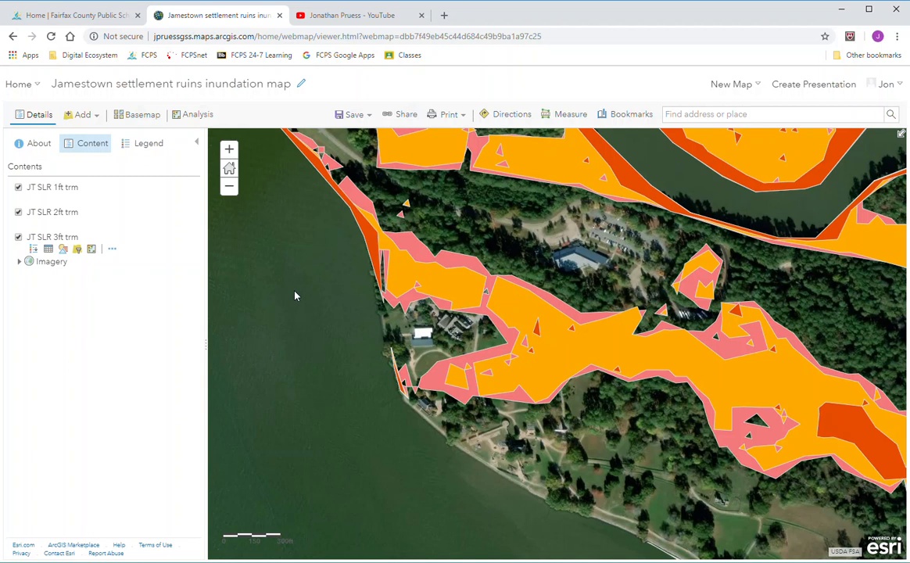
left_click(402, 115)
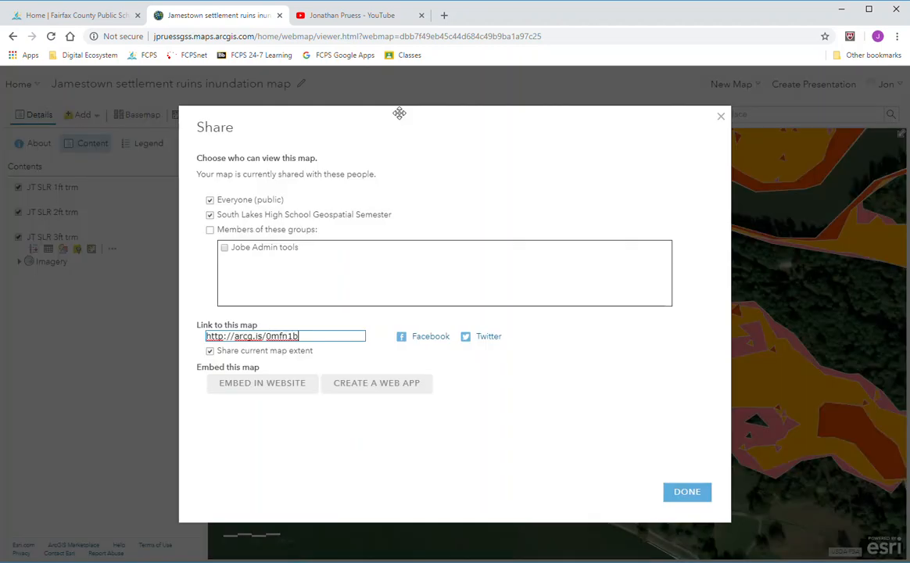
left_click(681, 493)
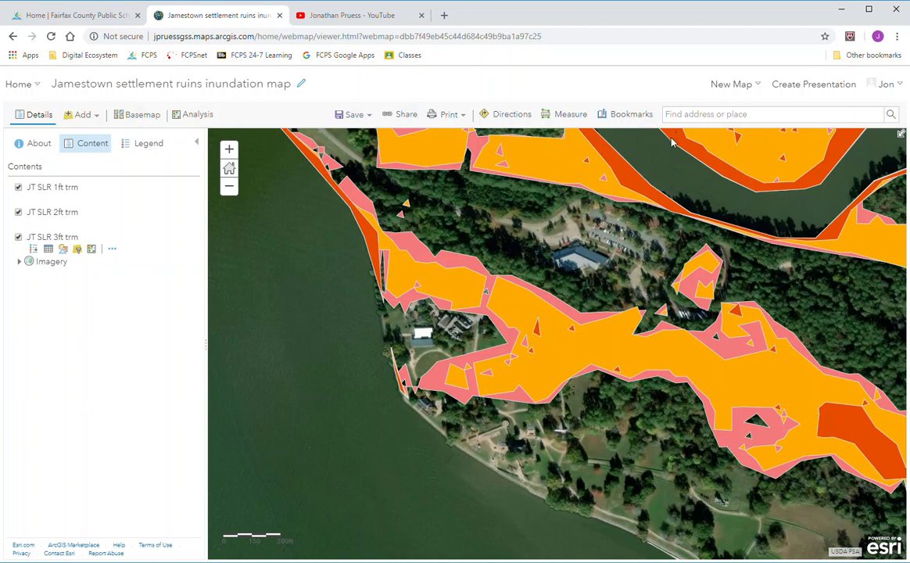
Go to the content page and start creating a web app from the Story Map Series template
left_click(36, 90)
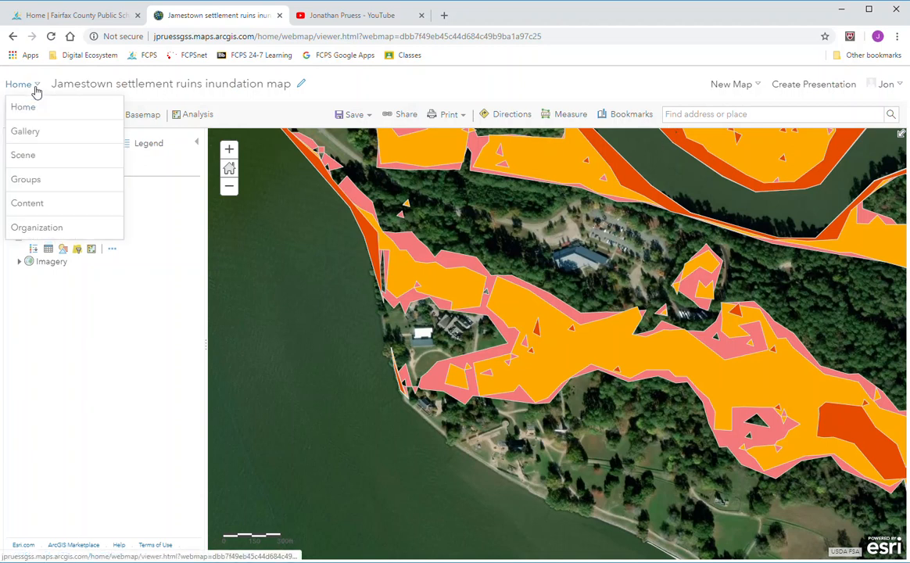
left_click(34, 204)
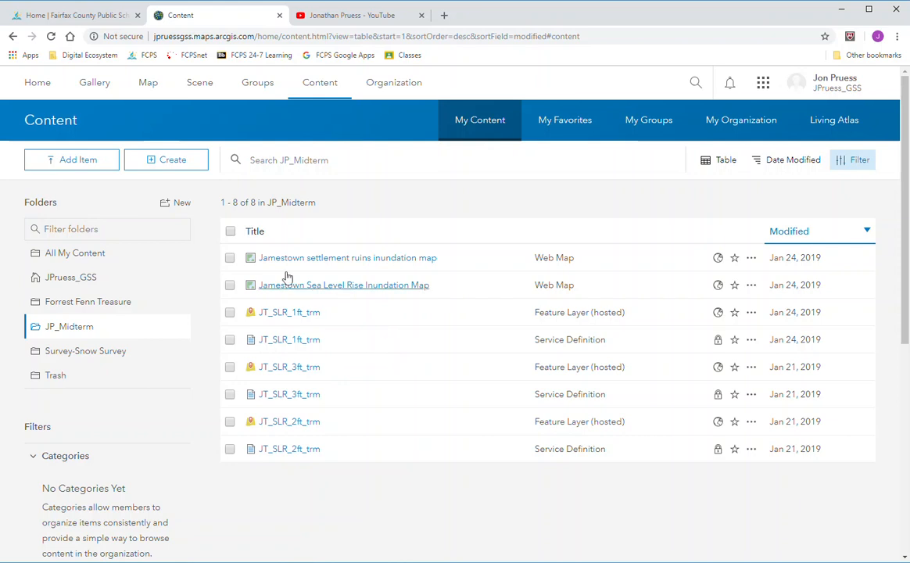
left_click(177, 166)
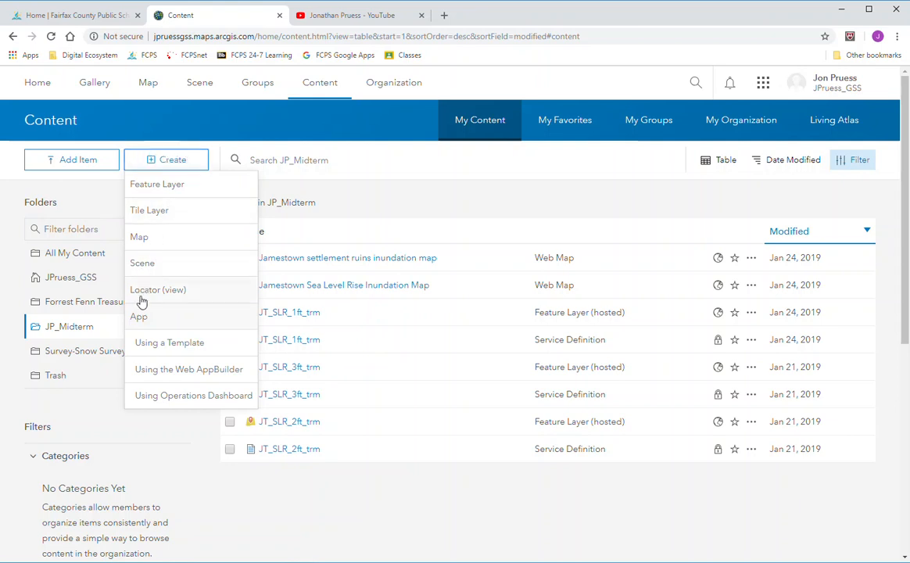
left_click(184, 345)
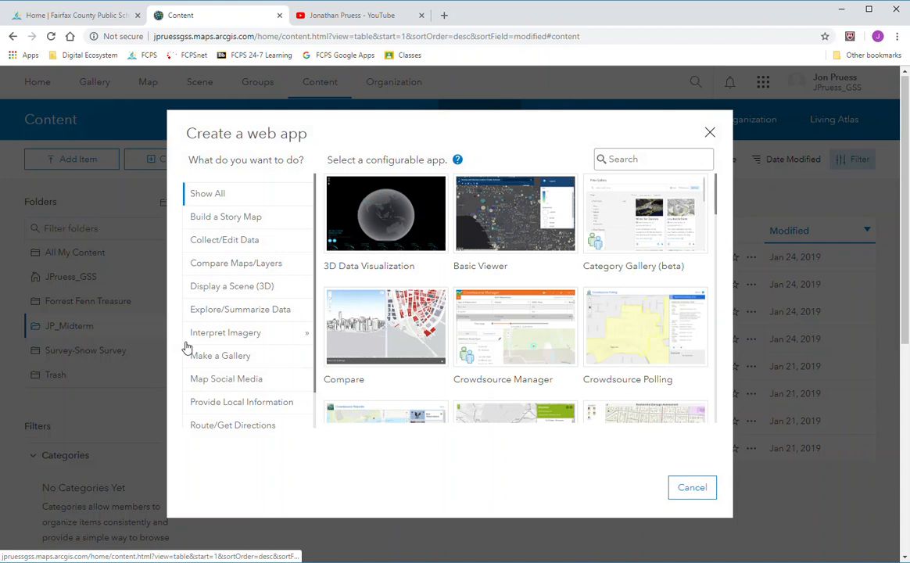
left_click(228, 219)
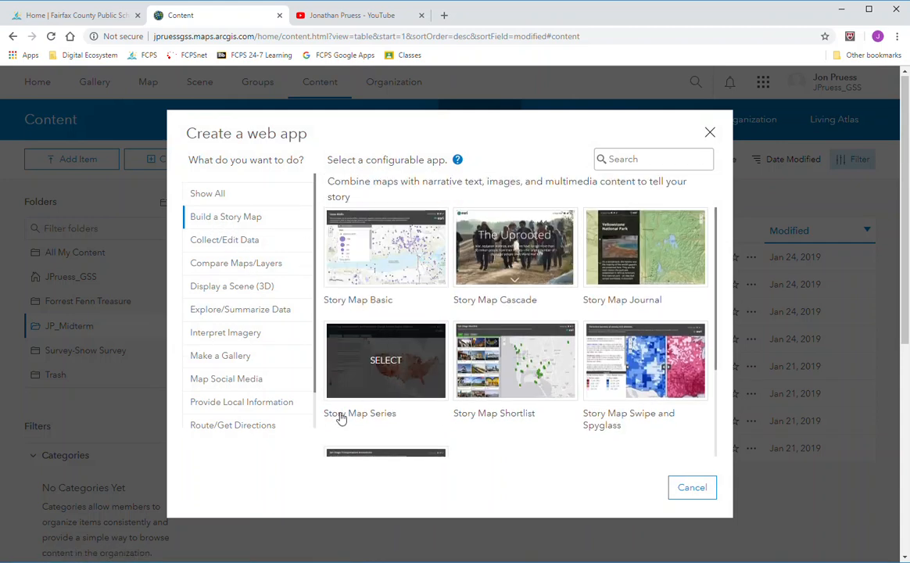
left_click(404, 382)
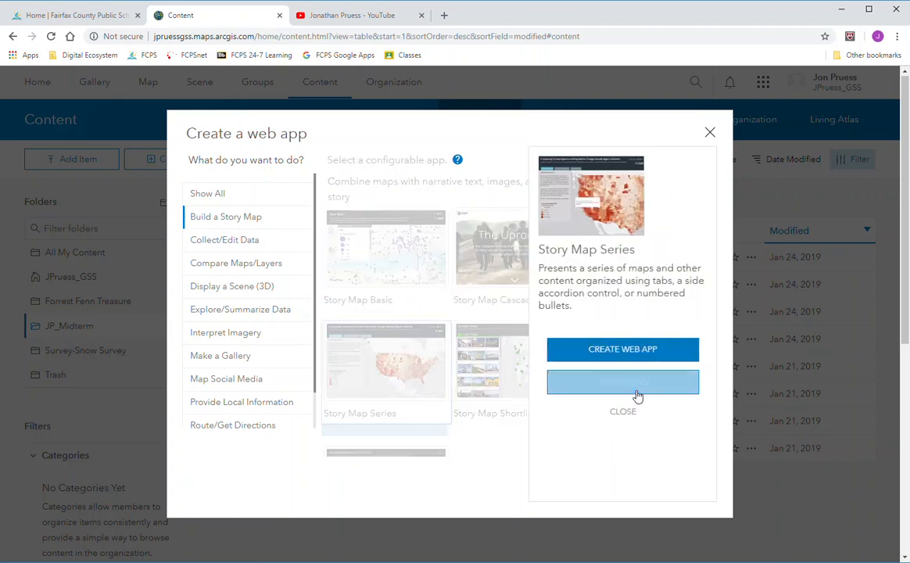
left_click(632, 350)
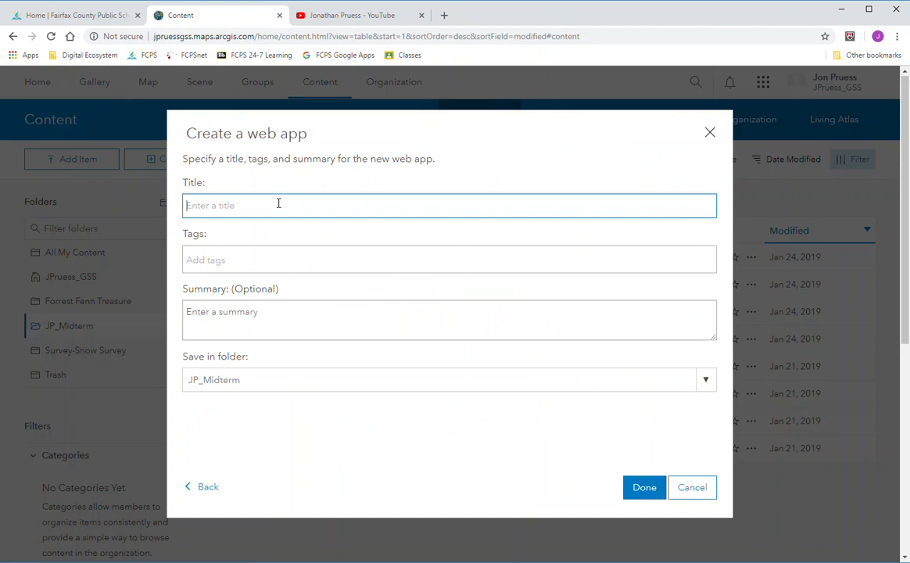
Create the web app titled "Historic Jamestown at risk due to Sea Level Rise" with the tags SLHS, JMU and GSS
type("Historic Jamestown at risk due to")
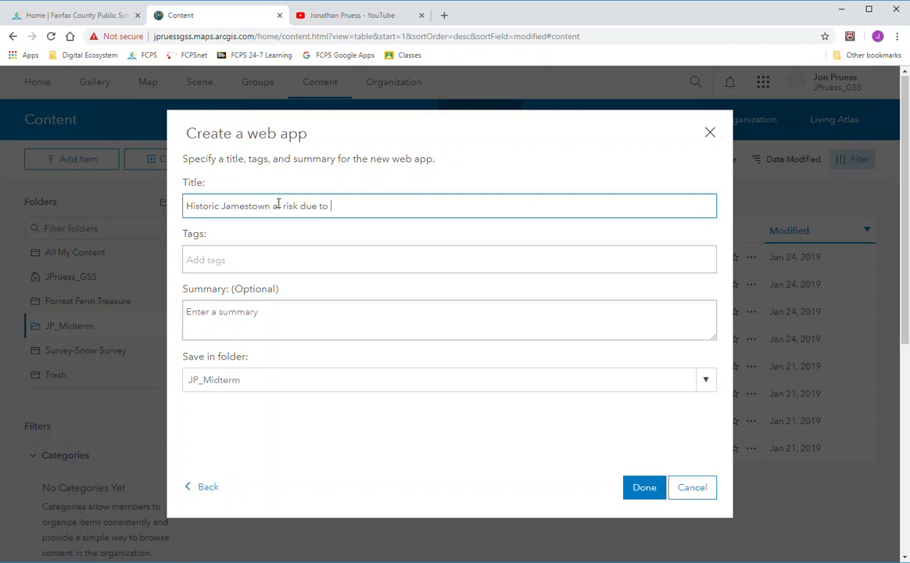
type(" Sea Level Rise")
left_click(211, 261)
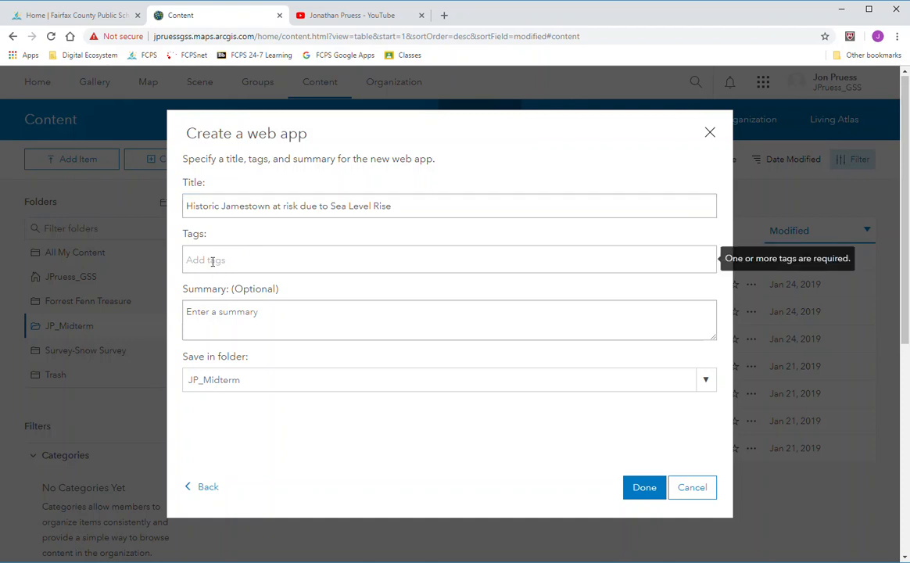
type("SLHS")
key("Return")
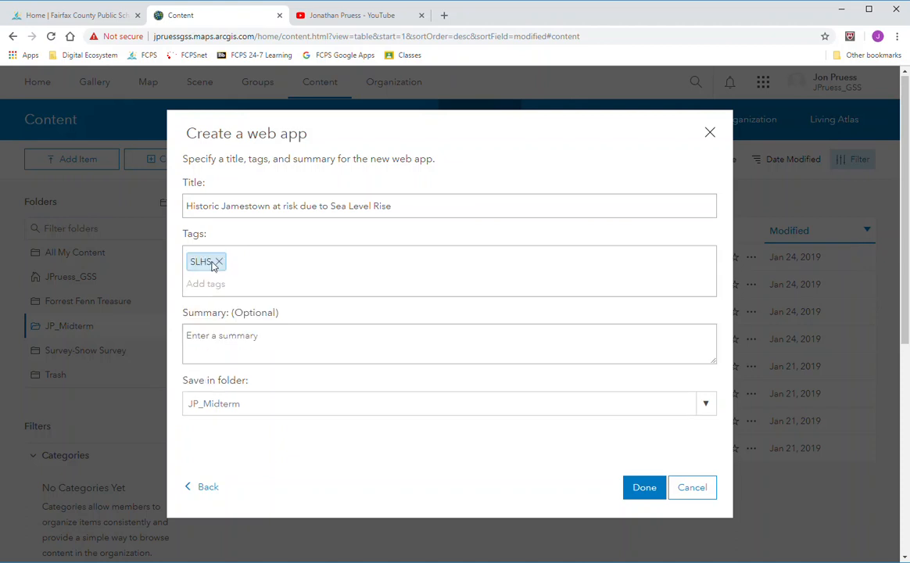
type("JMU")
key("Return")
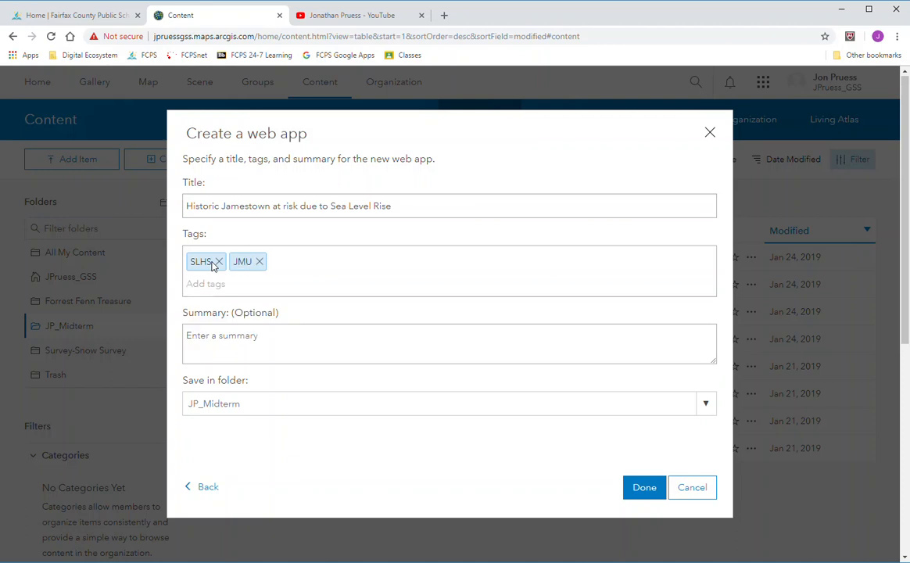
type("GSS")
key("Return")
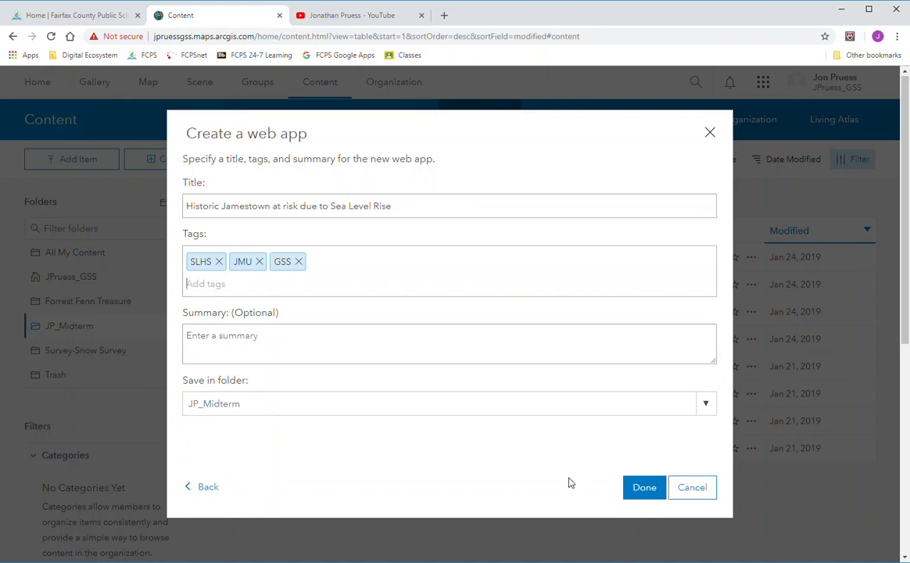
left_click(640, 490)
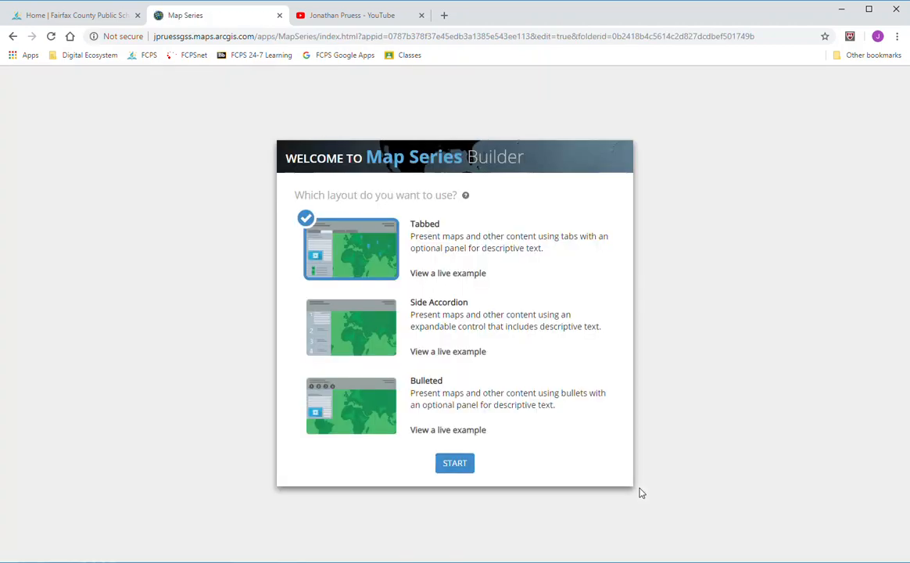
Start the map series with the Tabbed layout and accept the suggested title
left_click(458, 468)
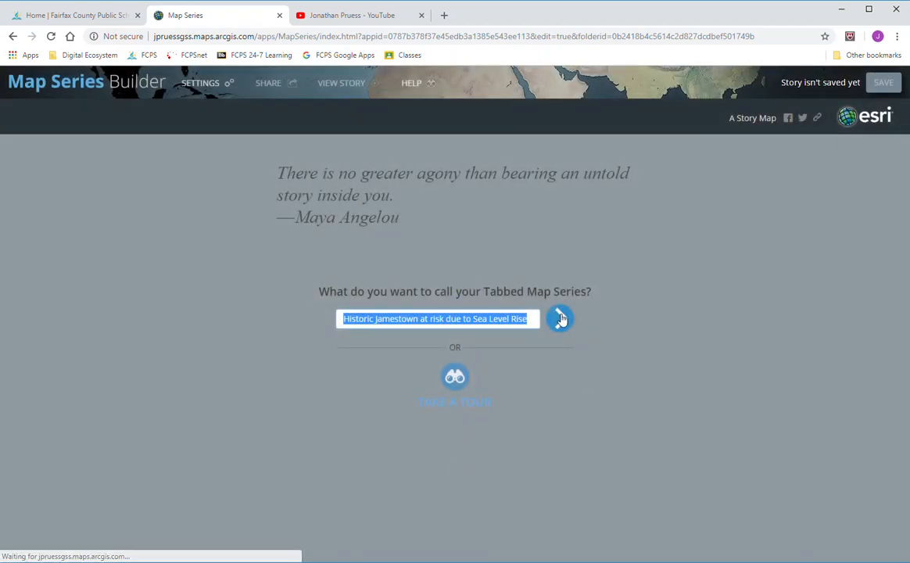
left_click(560, 320)
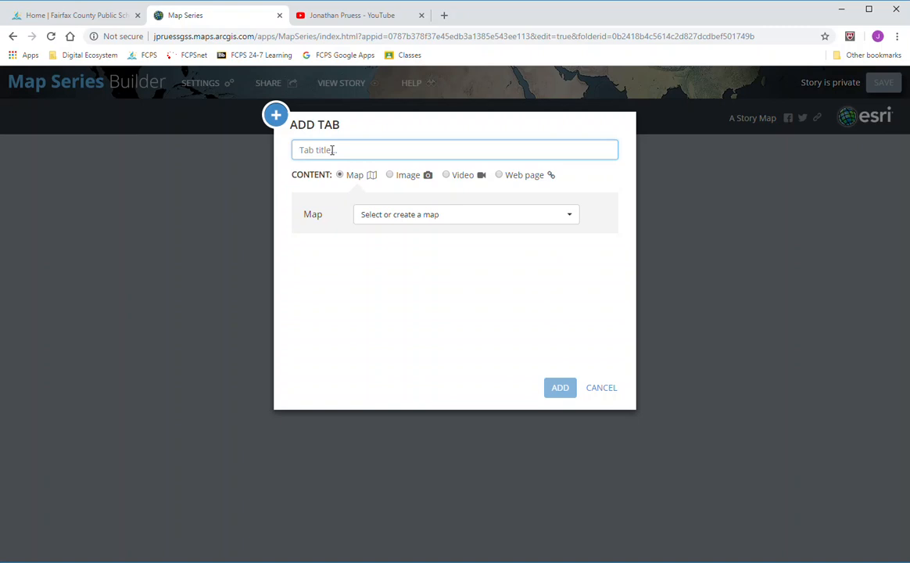
Add a tab titled "Jamestown Island Sea Level Rise Inundation map" showing the Jamestown Sea Level Rise Inundation Map with its legend
type("Jamestown Island Sea ")
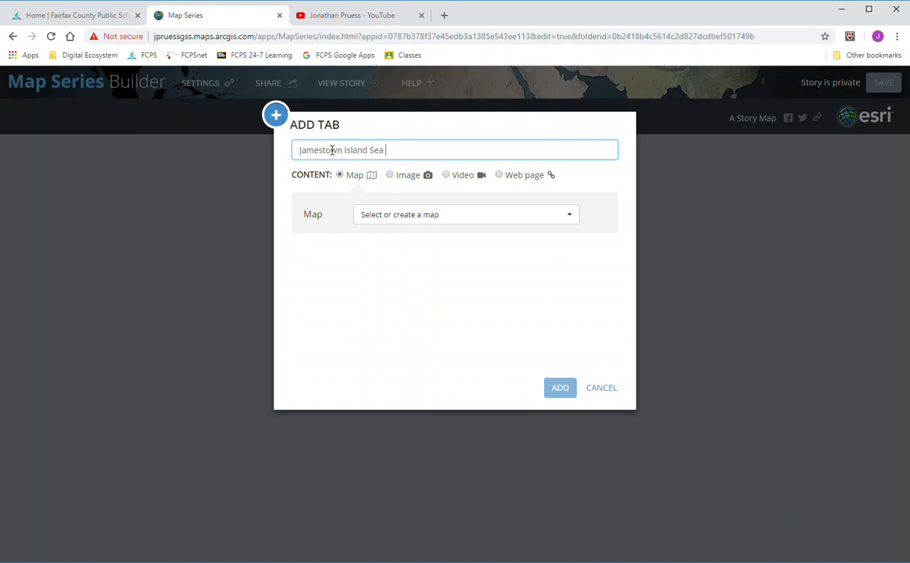
type("Level Rise Inundation map")
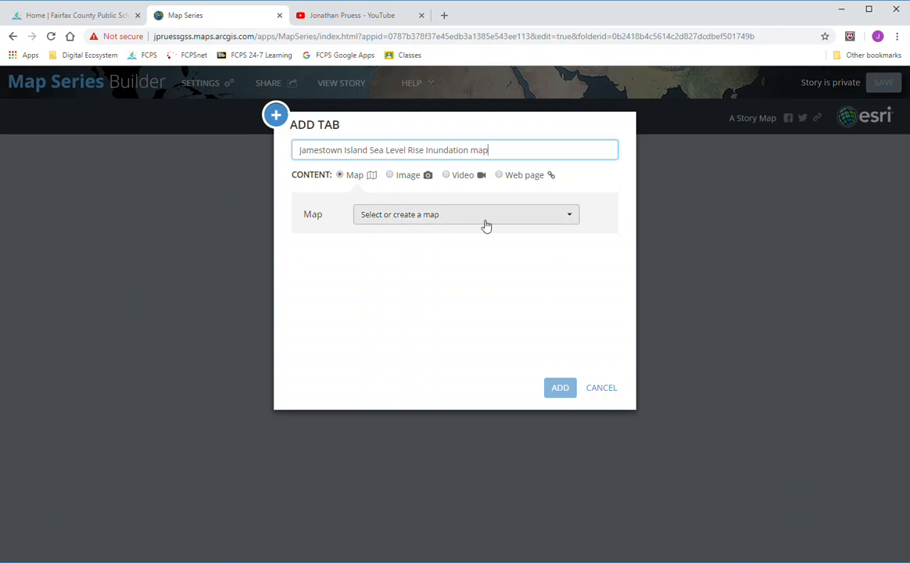
left_click(569, 219)
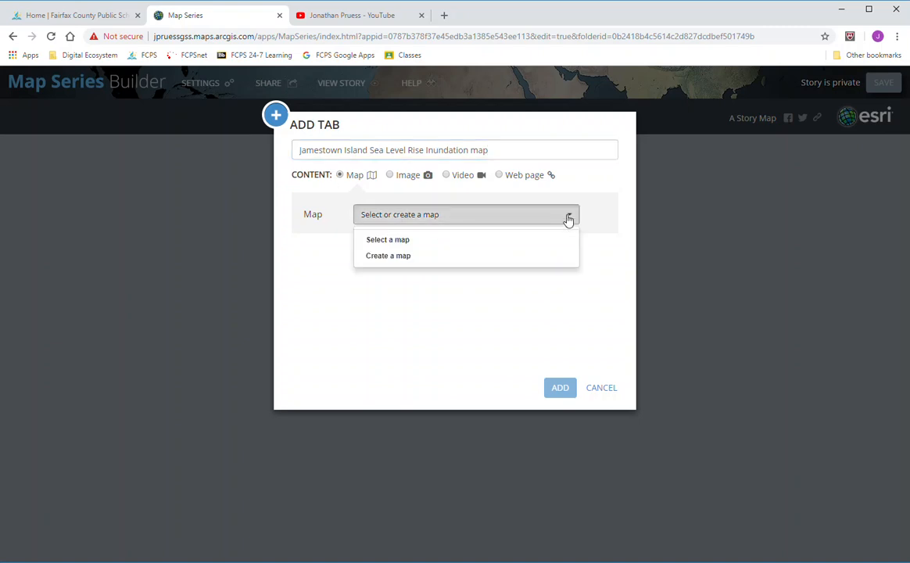
left_click(413, 240)
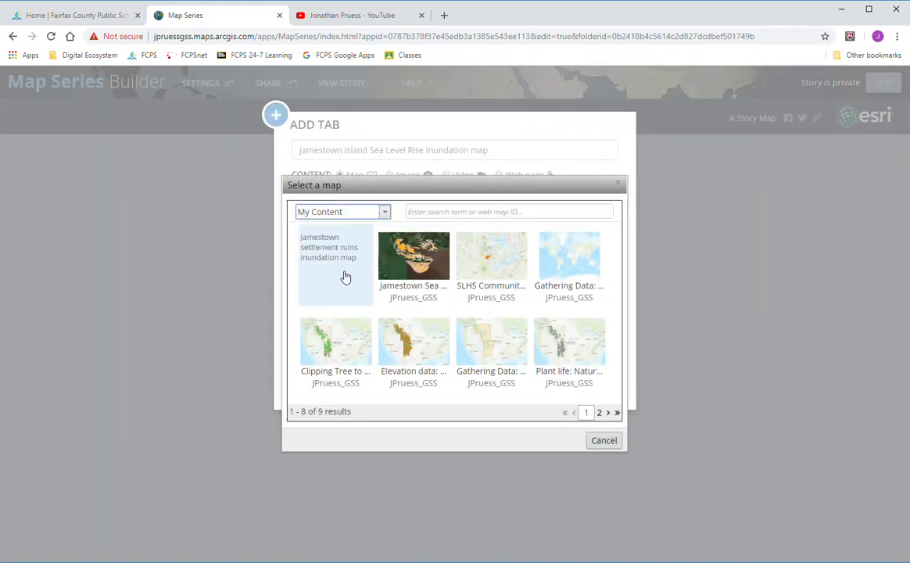
left_click(407, 257)
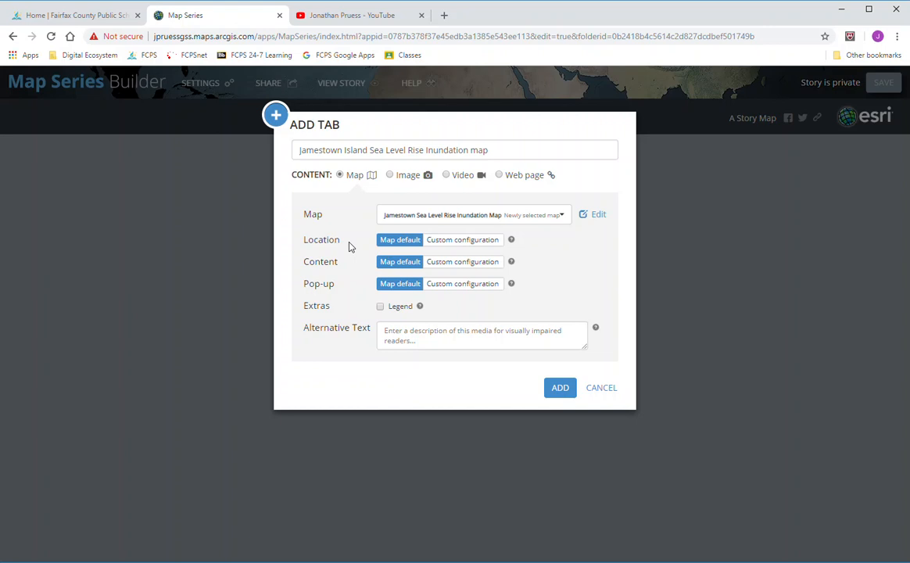
left_click(381, 308)
left_click(560, 388)
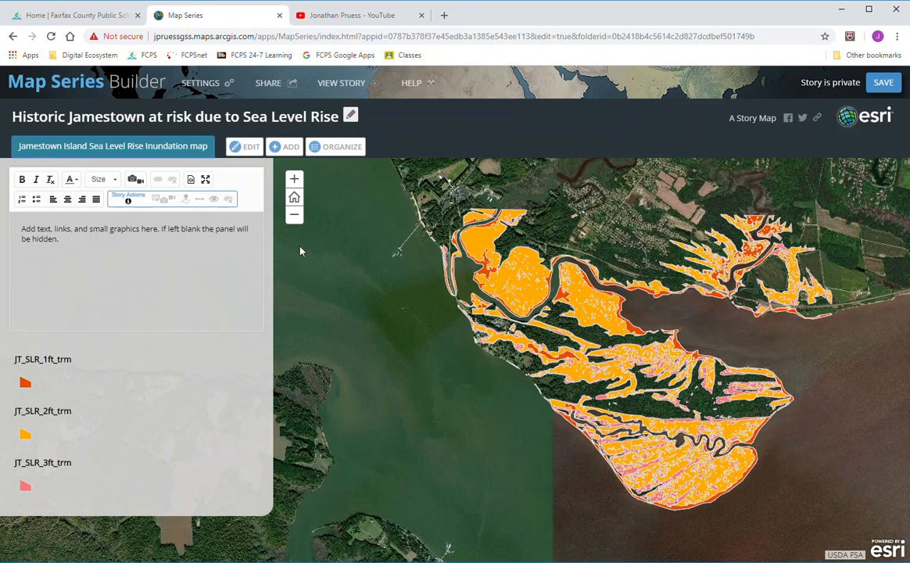
Change the basemap of the tab's map to Topographic and save both the map and the tab
left_click(248, 149)
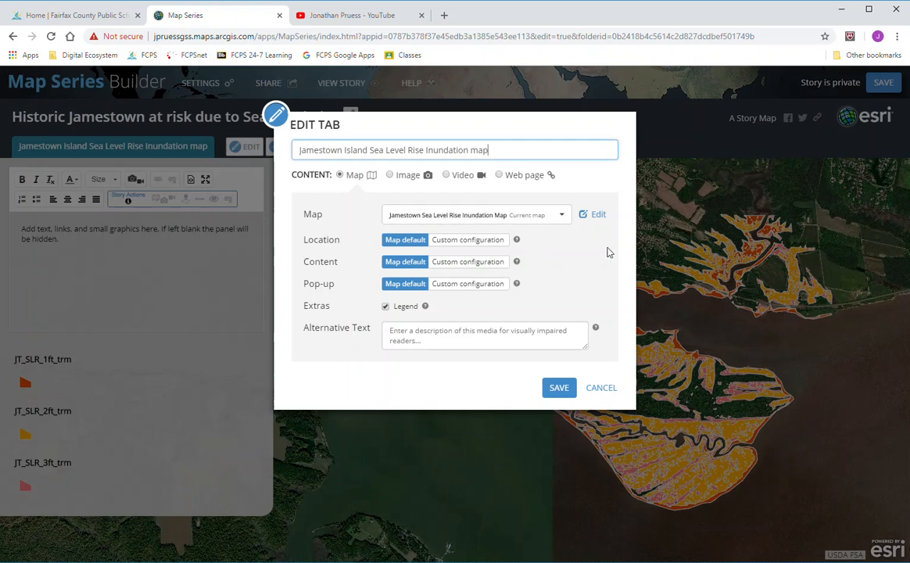
left_click(598, 217)
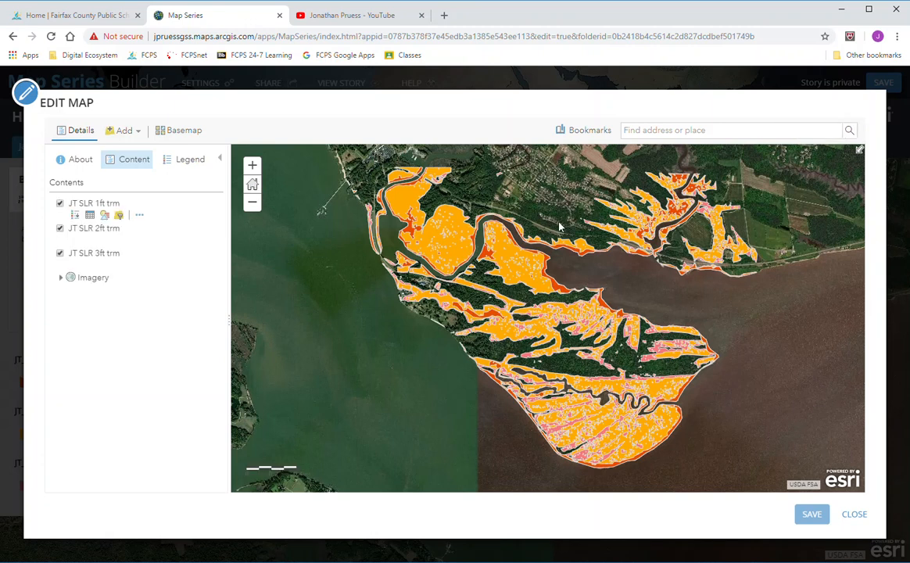
left_click(185, 131)
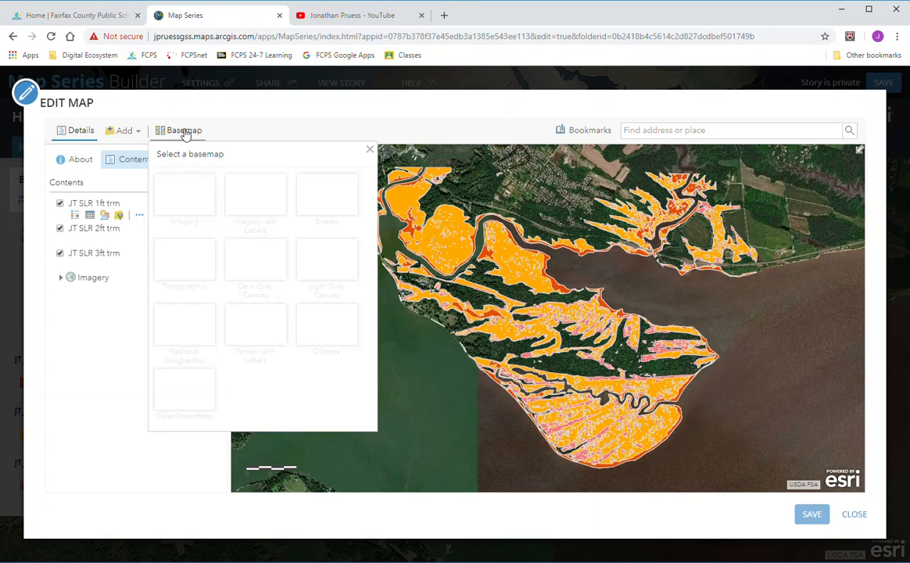
left_click(186, 262)
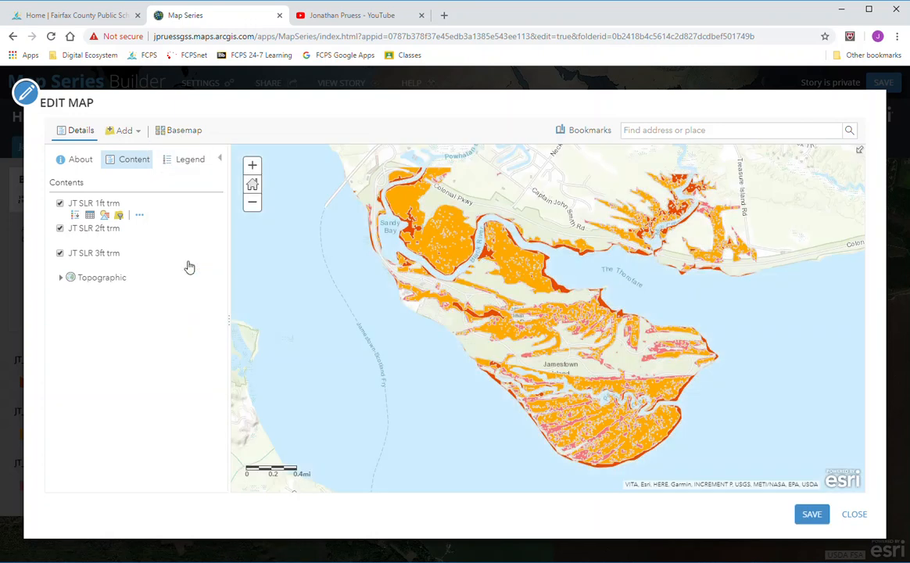
left_click(808, 514)
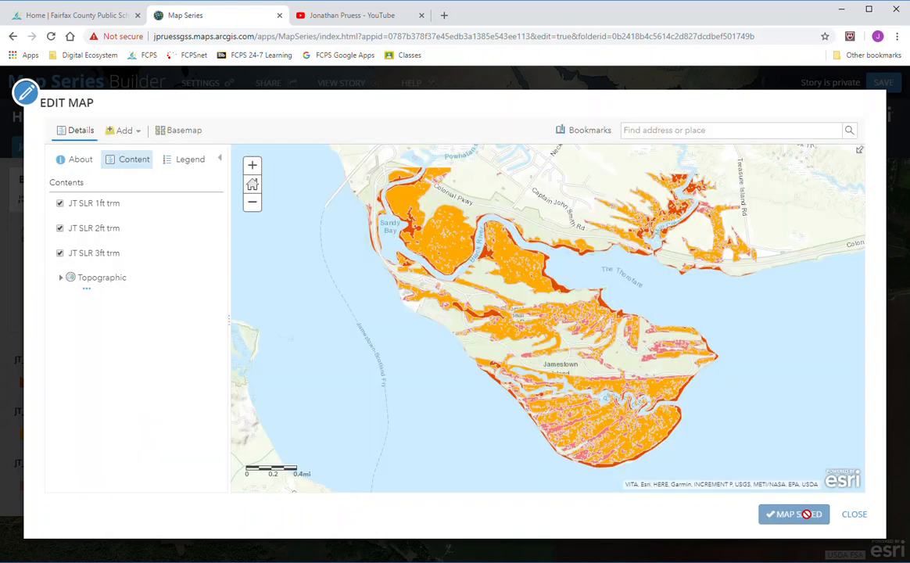
left_click(858, 516)
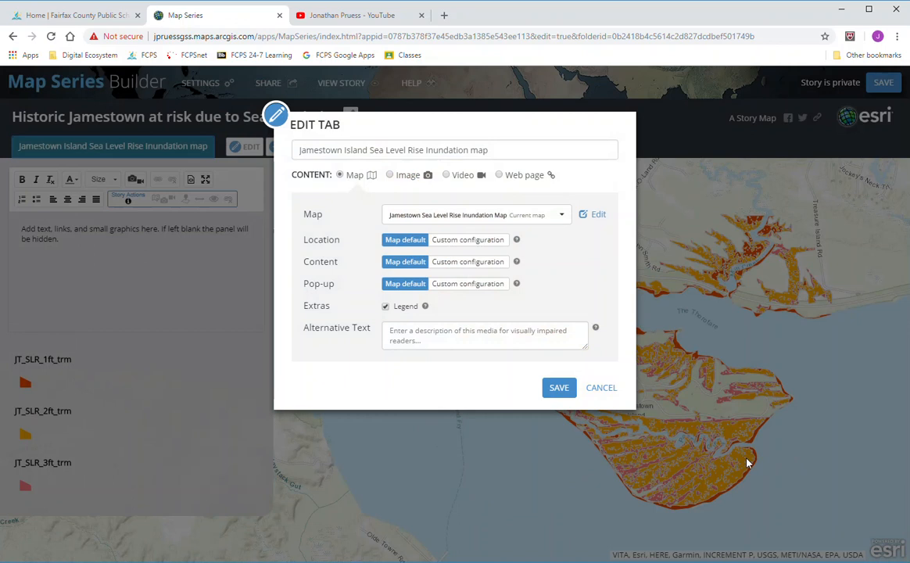
left_click(561, 391)
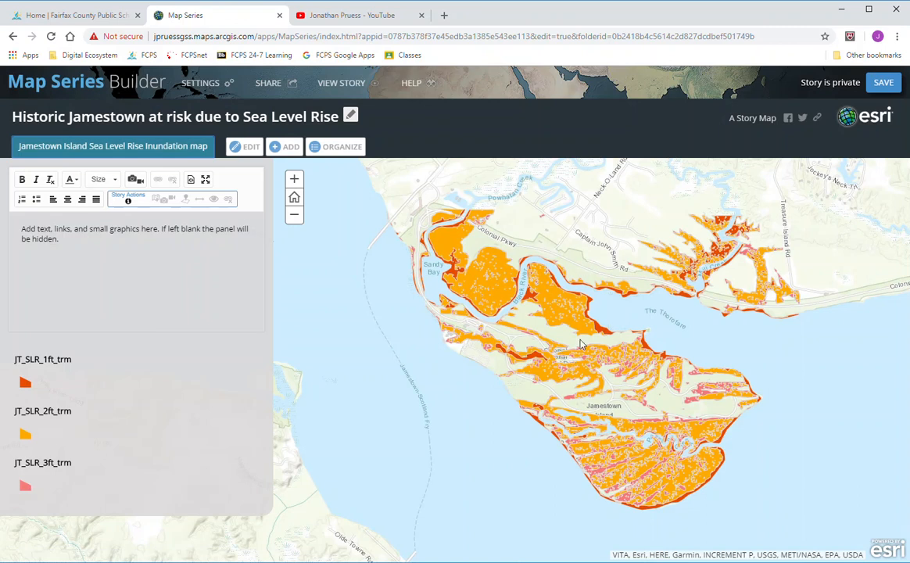
Give the Jamestown Island tab's map a custom location framing the whole island and save the tab
scroll(580, 344, "down", 1)
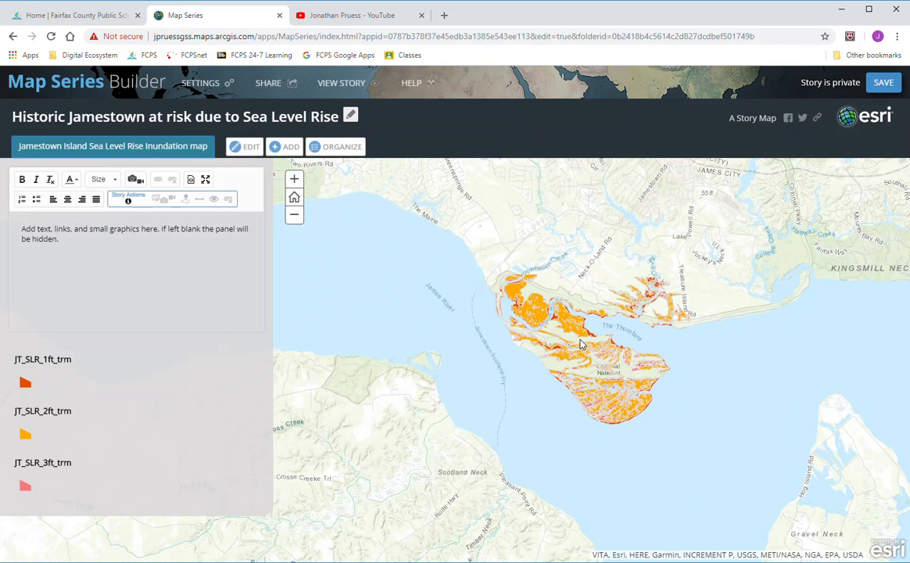
scroll(580, 344, "up", 1)
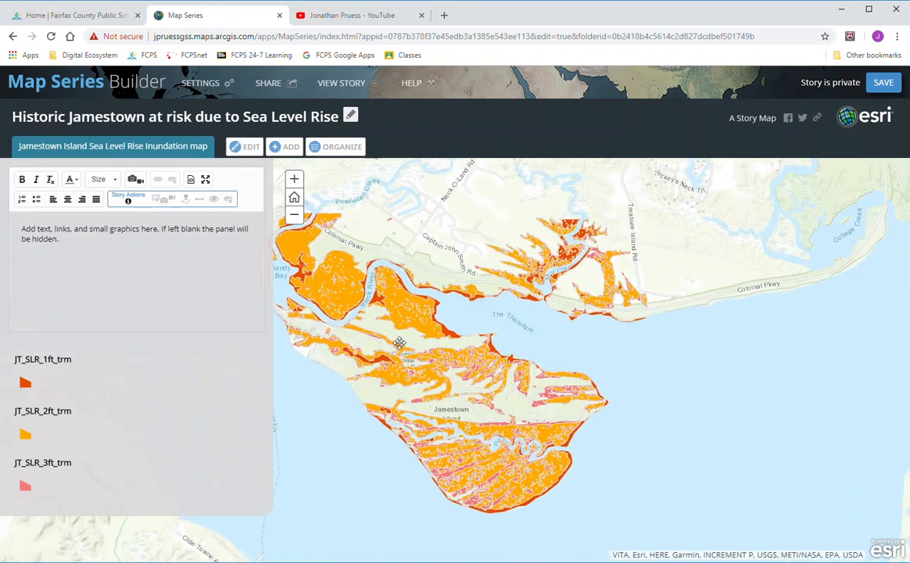
left_click_drag(429, 343, 305, 348)
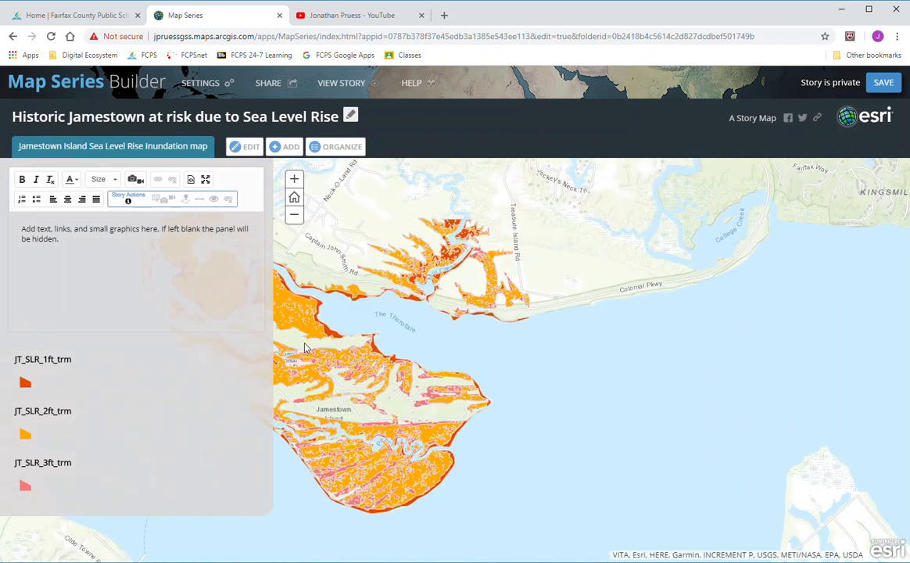
left_click_drag(305, 348, 588, 353)
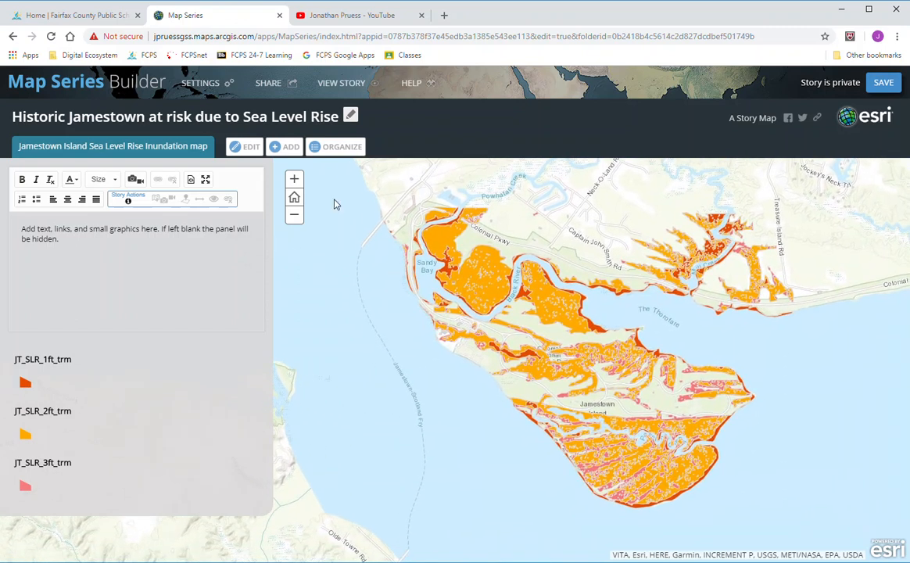
left_click(254, 150)
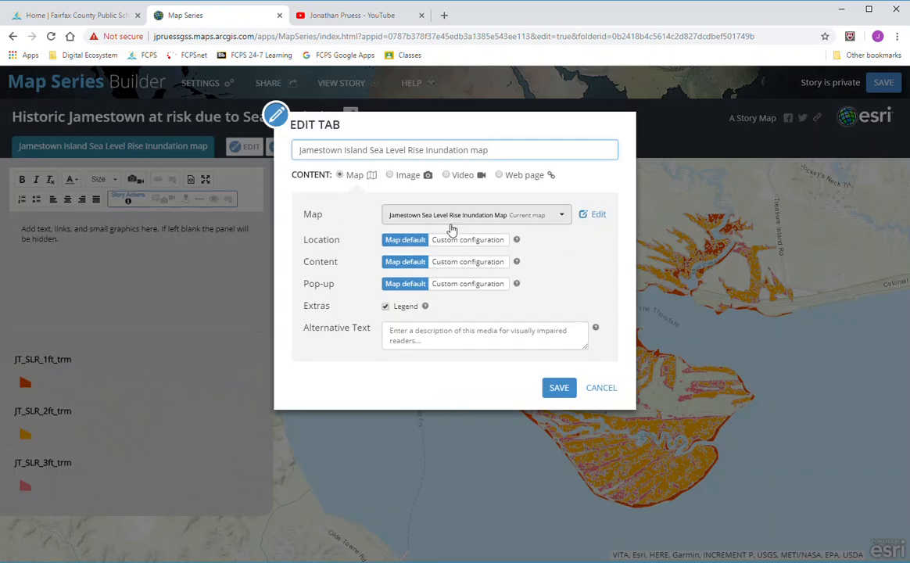
left_click(478, 241)
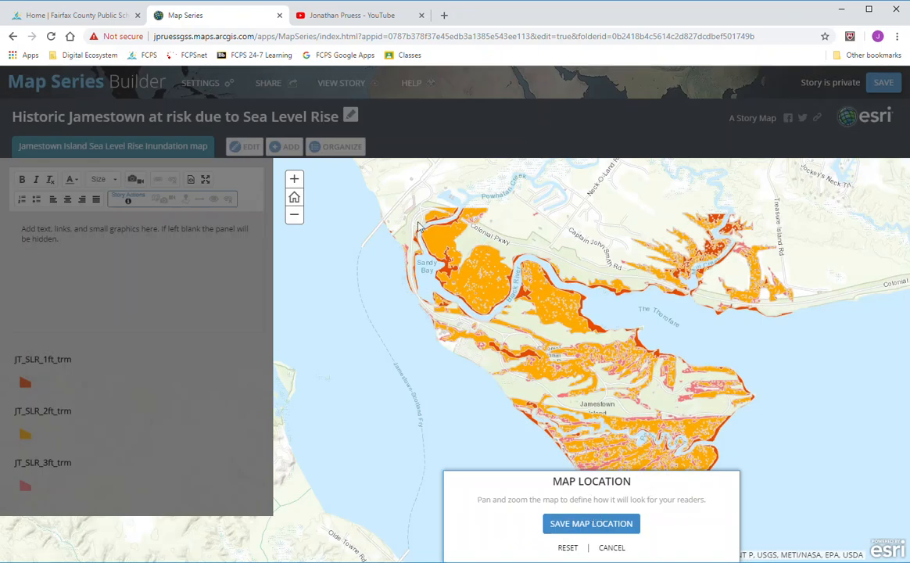
left_click(600, 528)
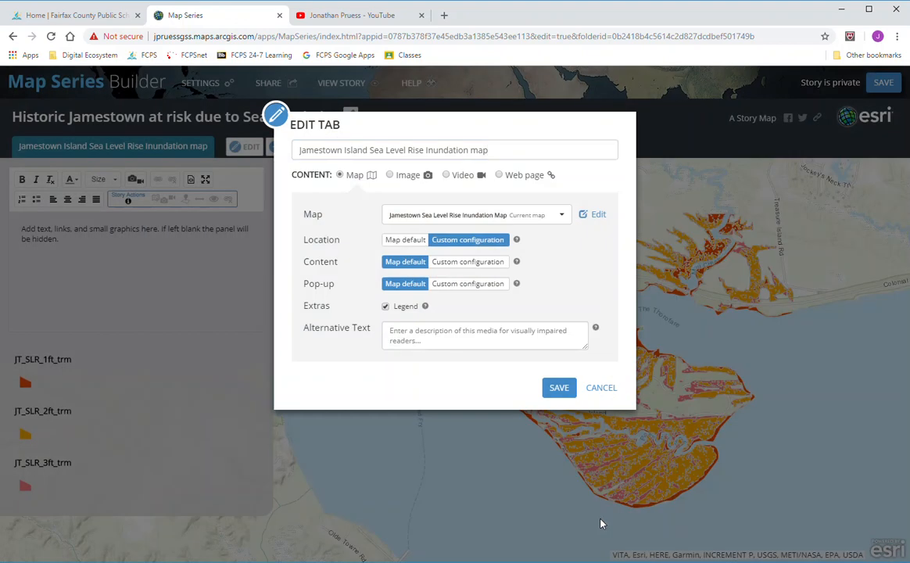
left_click(560, 388)
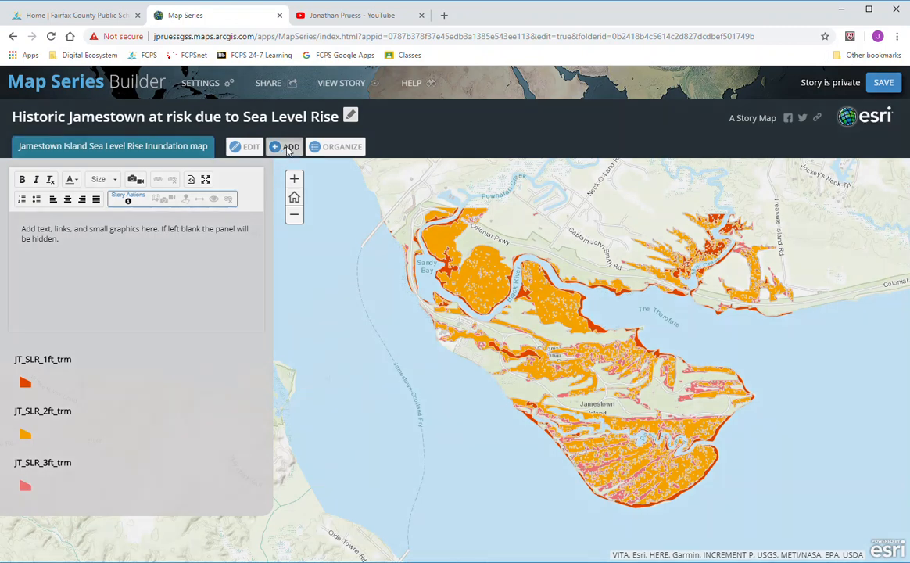
Add a tab titled "Jamestown Settlement Ruins Inundation Map" showing the Jamestown settlement ruins inundation map with its legend
left_click(287, 149)
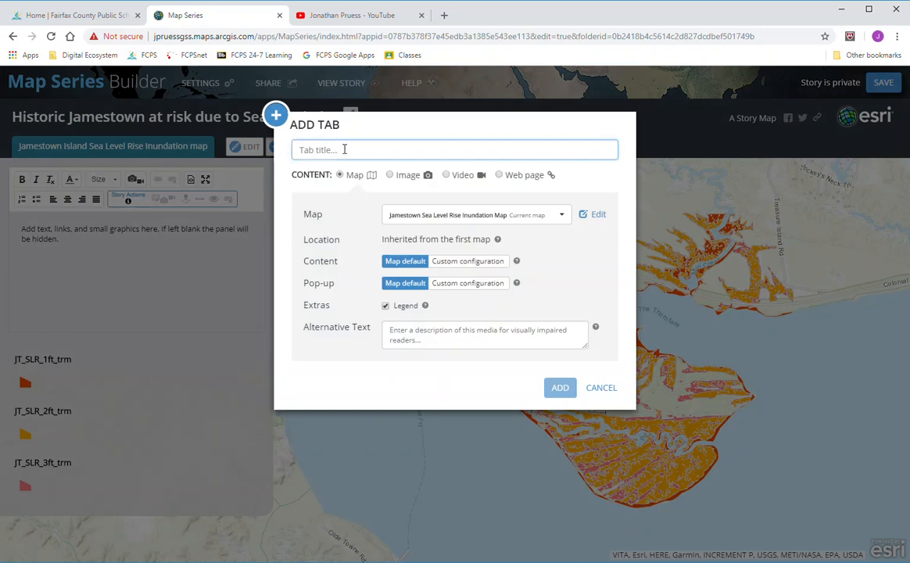
type("Jamestown")
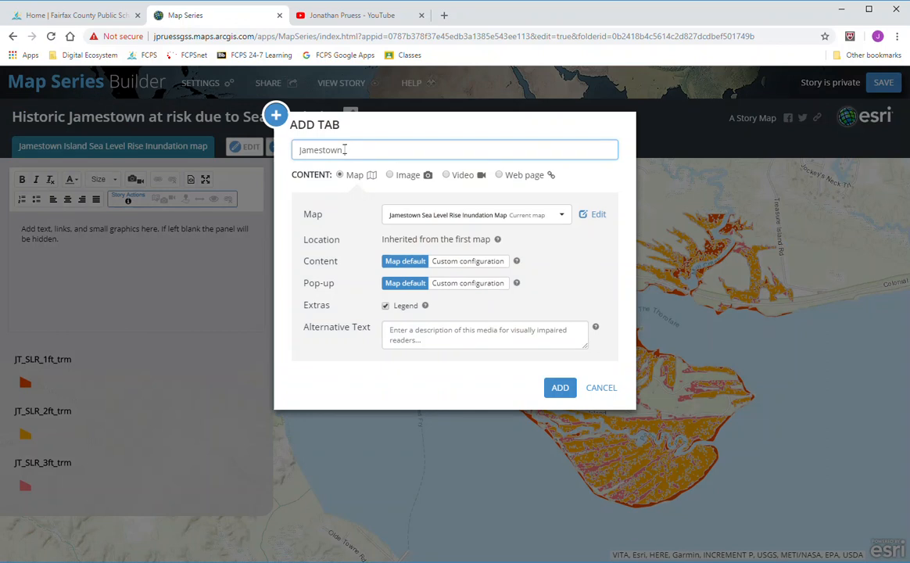
type(" Settlement Ruins Inundation Map")
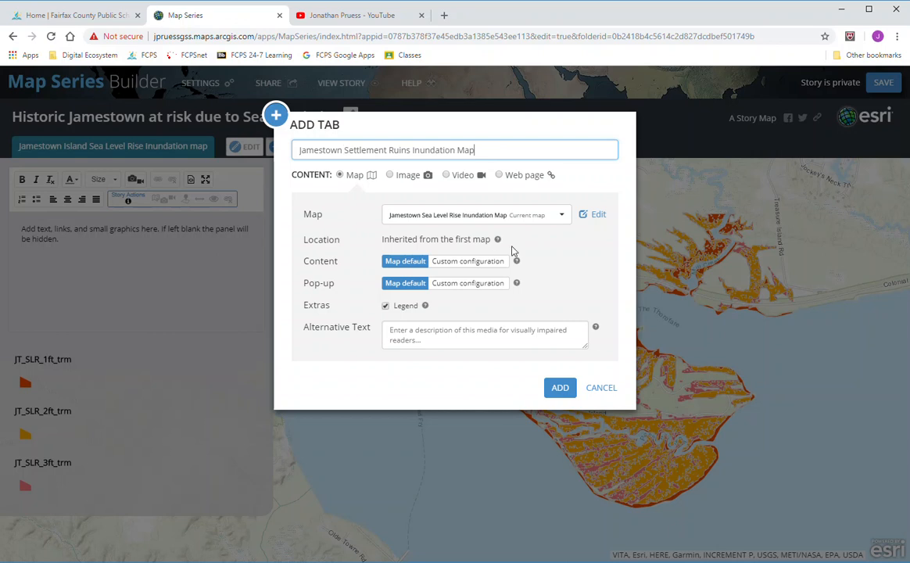
left_click(559, 219)
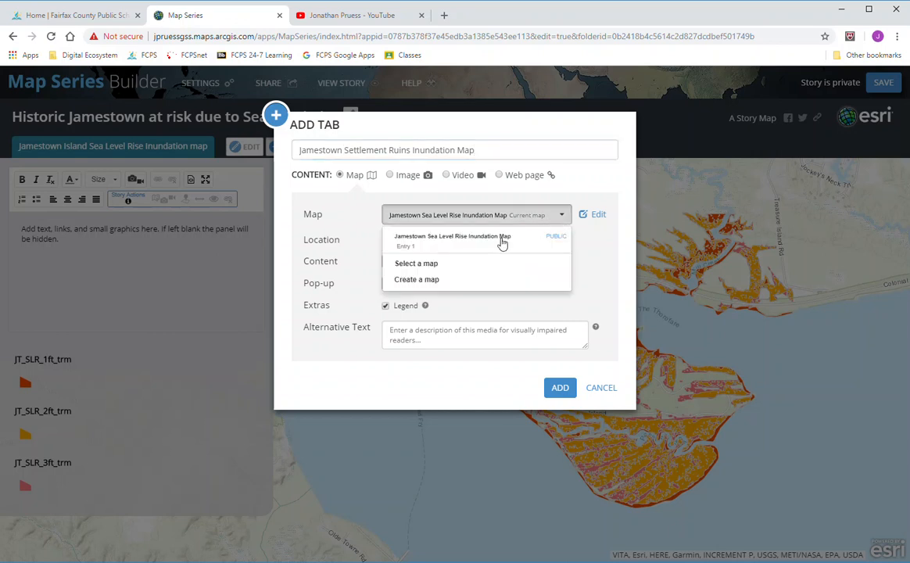
left_click(426, 264)
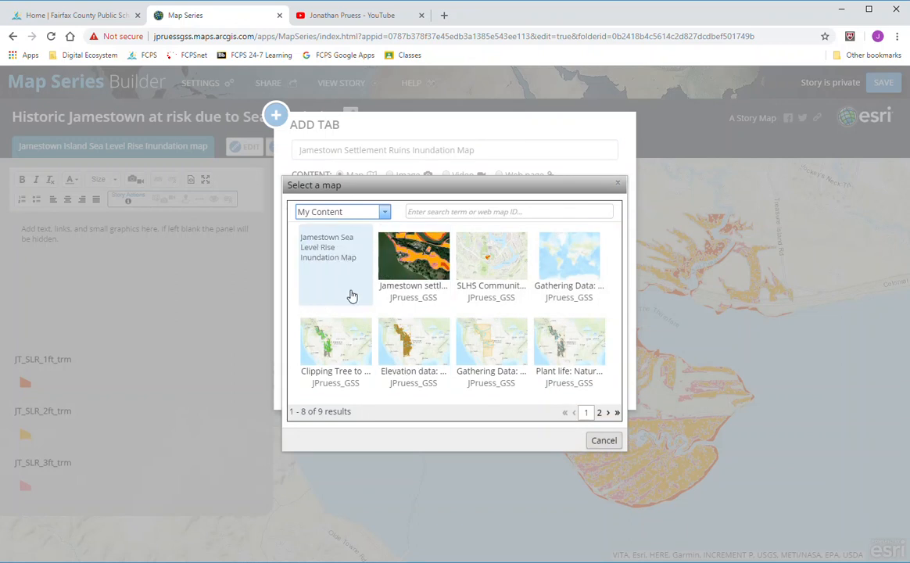
left_click(419, 263)
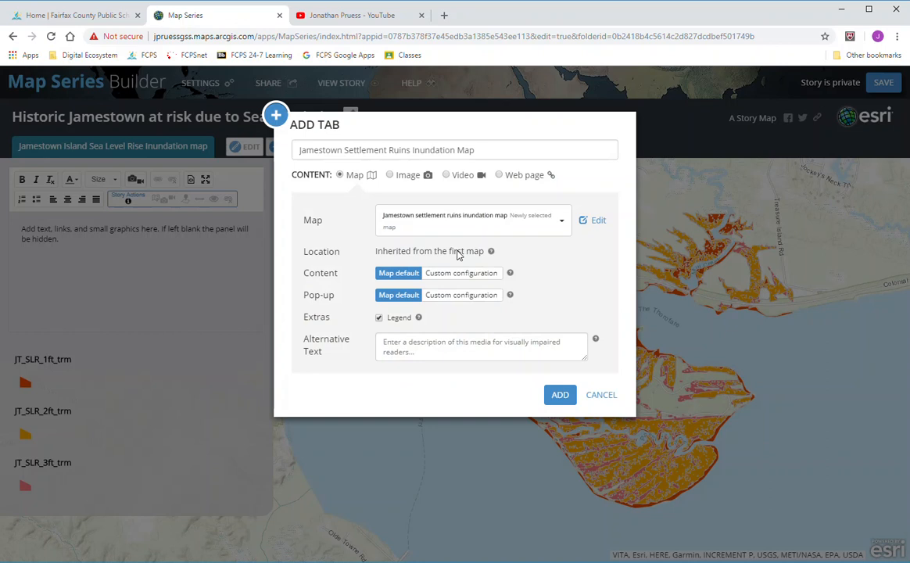
left_click(560, 396)
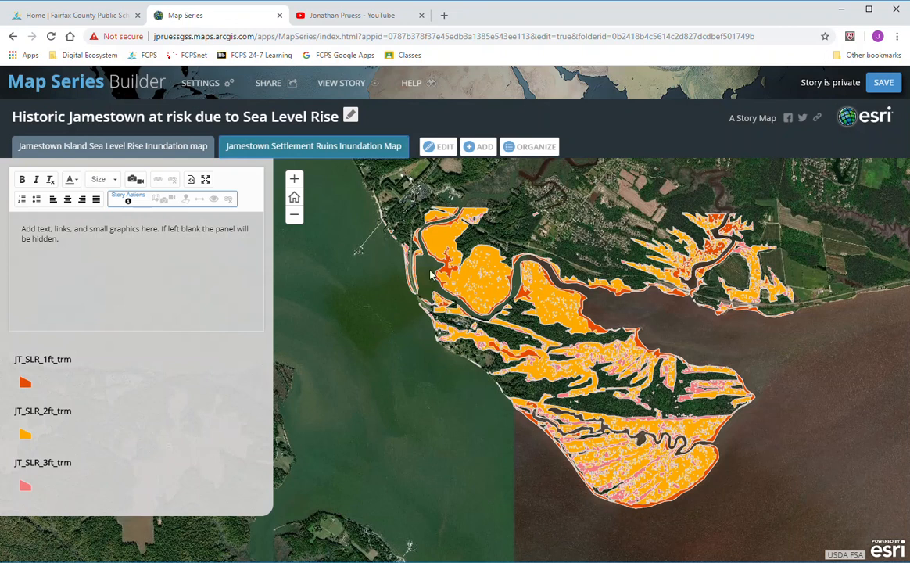
Turn off synchronized map locations for the series and check the Jamestown Island tab's map extent
left_click(205, 85)
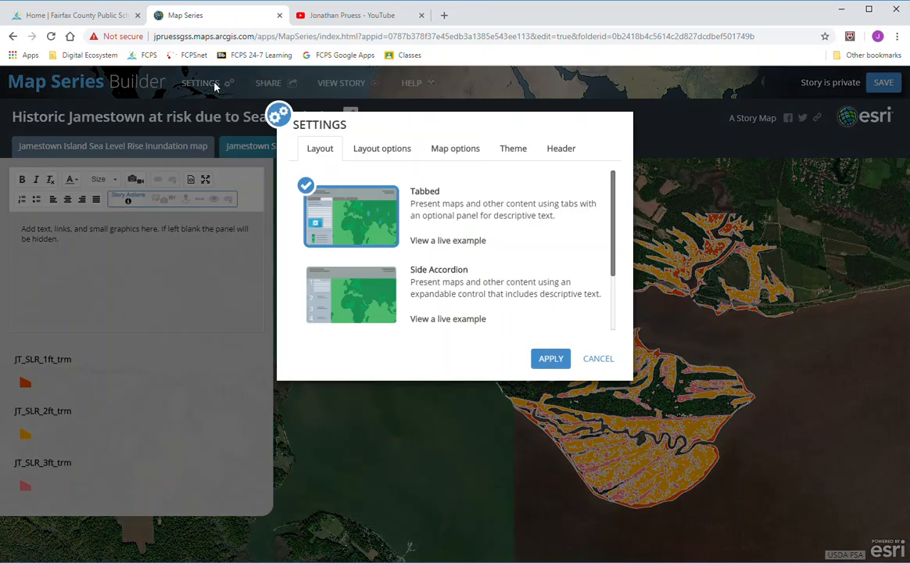
left_click(462, 152)
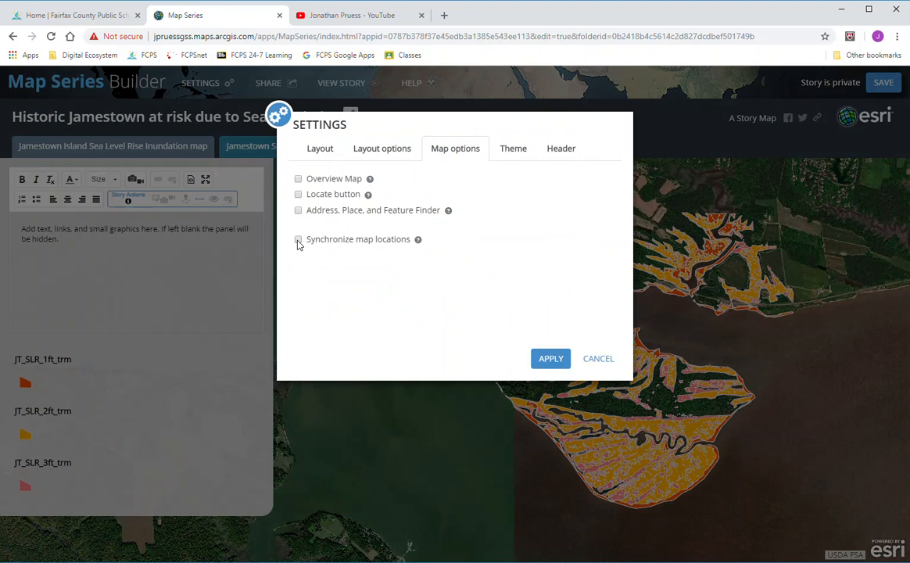
left_click(550, 360)
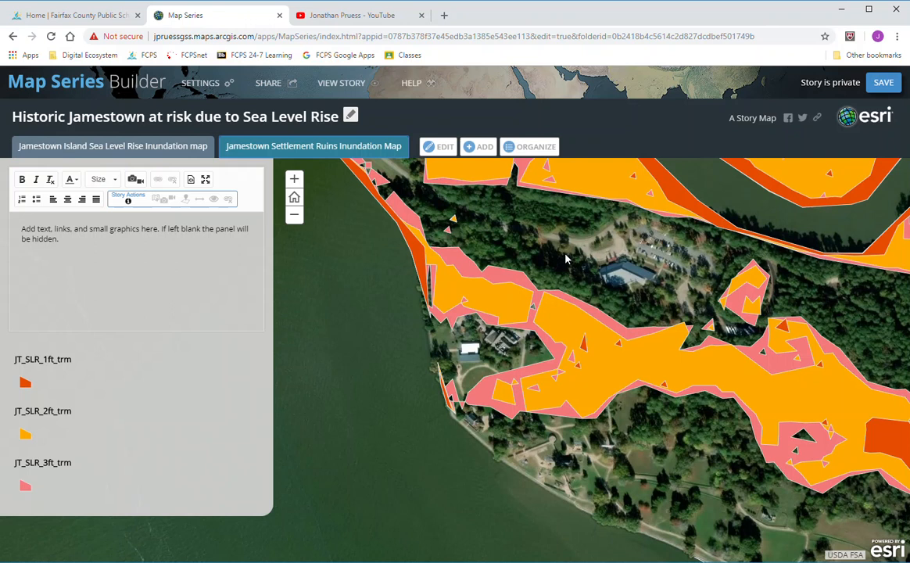
left_click(104, 148)
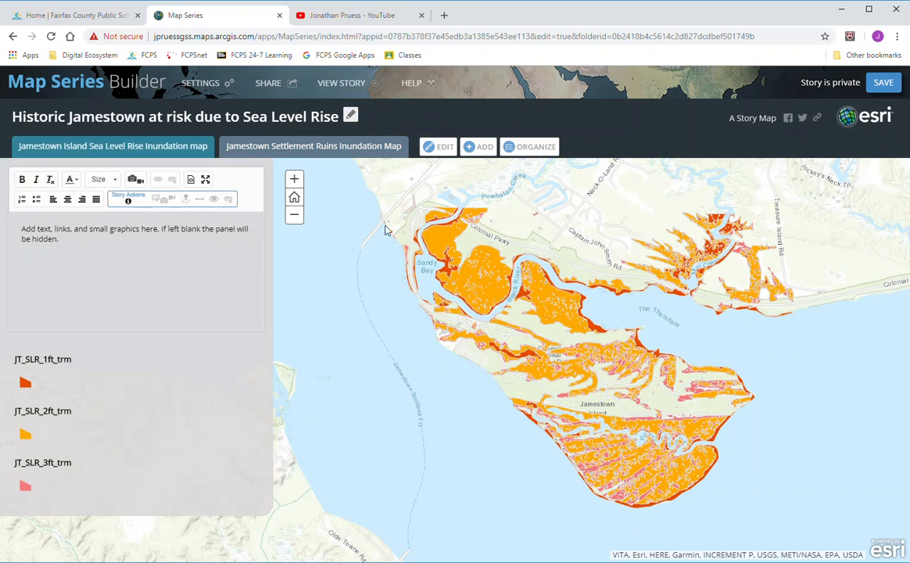
Upload Jamestown_aerial.png as an image for the text panel of the Jamestown Settlement Ruins Inundation Map tab
left_click(336, 149)
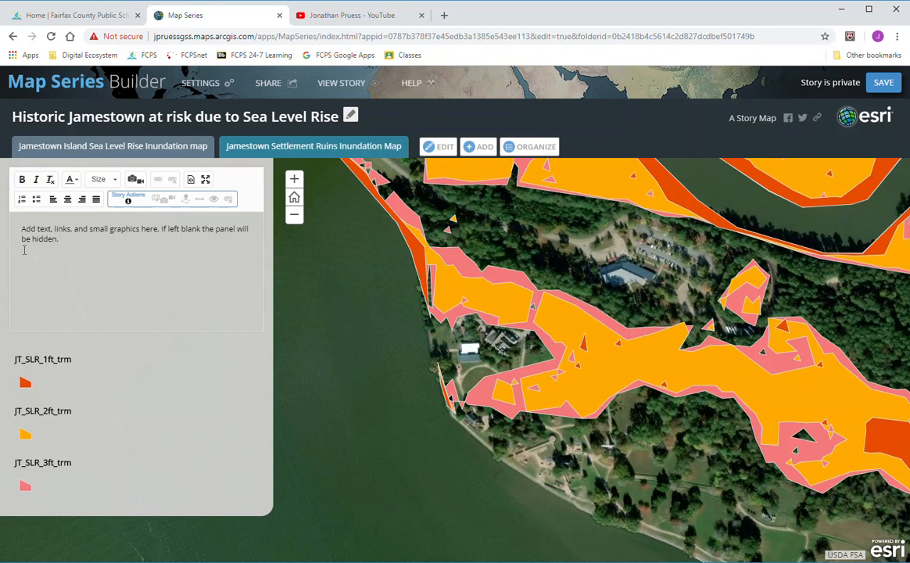
left_click(133, 181)
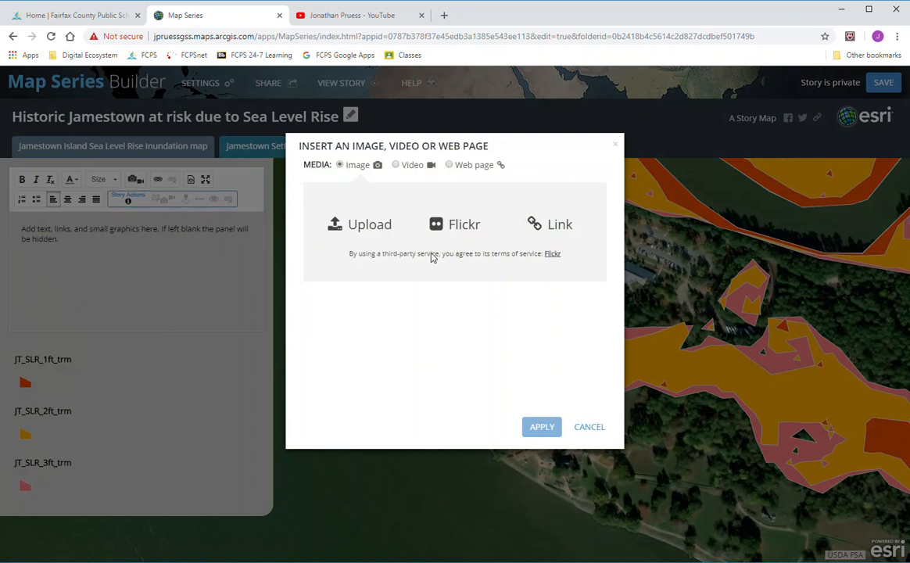
left_click(373, 230)
left_click(451, 201)
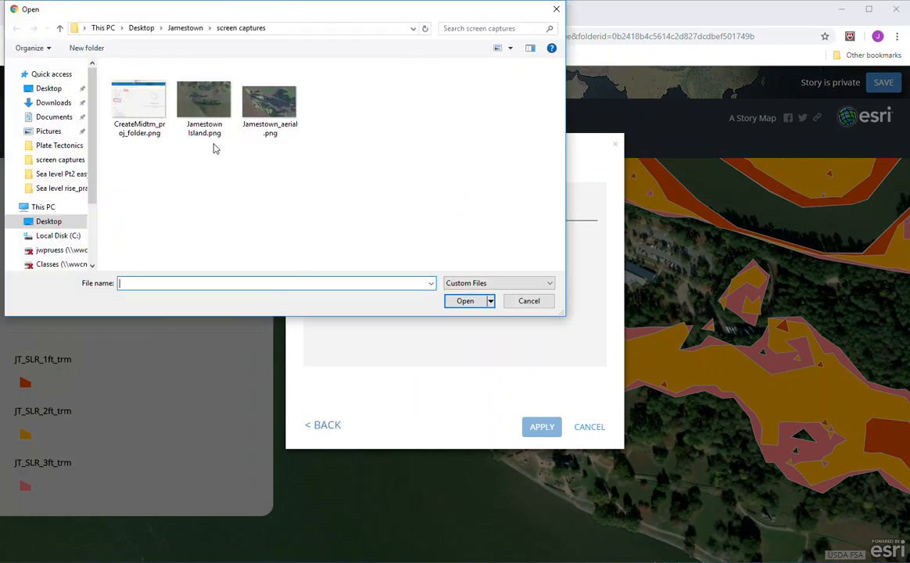
left_click(260, 116)
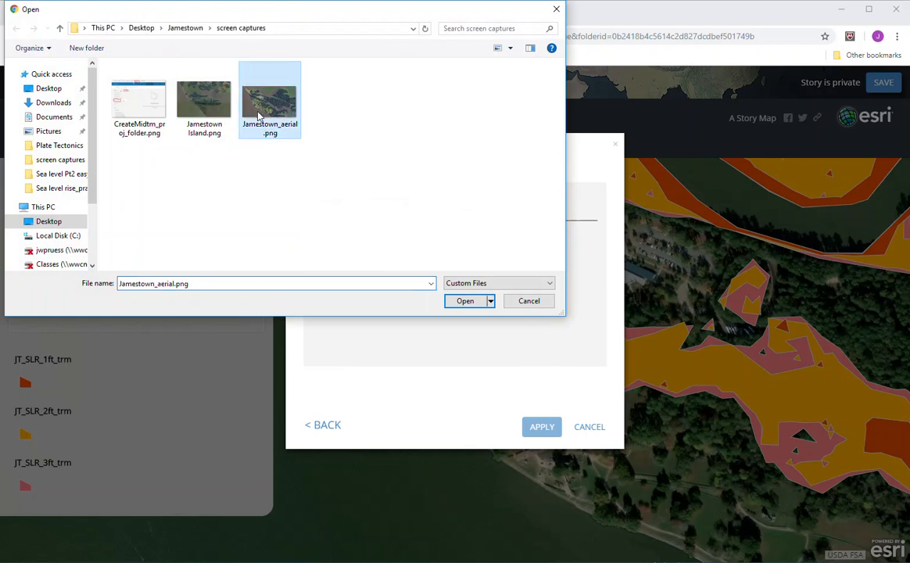
left_click(467, 302)
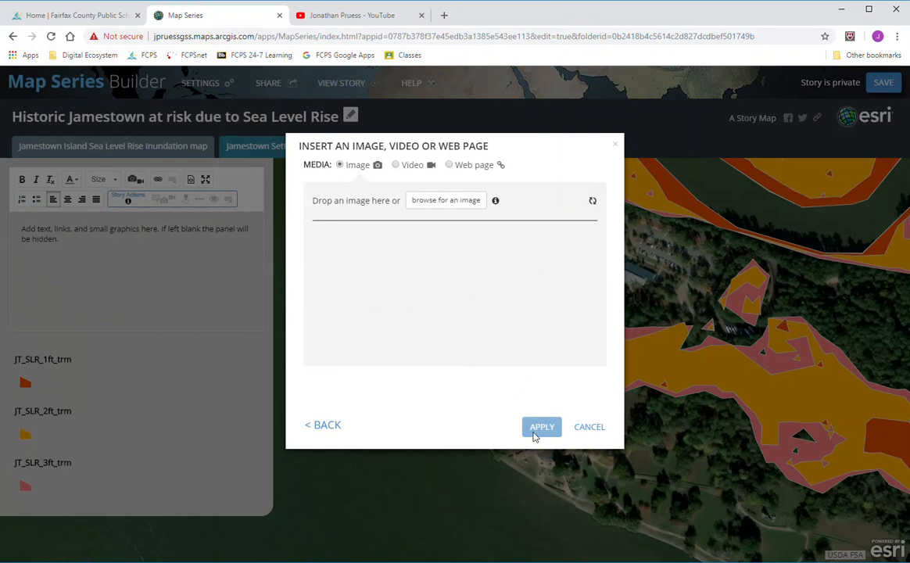
Caption the image "Jamestown settlement ruins inundation map", include a maximize button, and insert it into the panel
left_click(429, 218)
key("BackSpace")
key("BackSpace")
key("BackSpace")
key("BackSpace")
key("BackSpace")
key("BackSpace")
key("BackSpace")
key("BackSpace")
key("BackSpace")
key("BackSpace")
key("BackSpace")
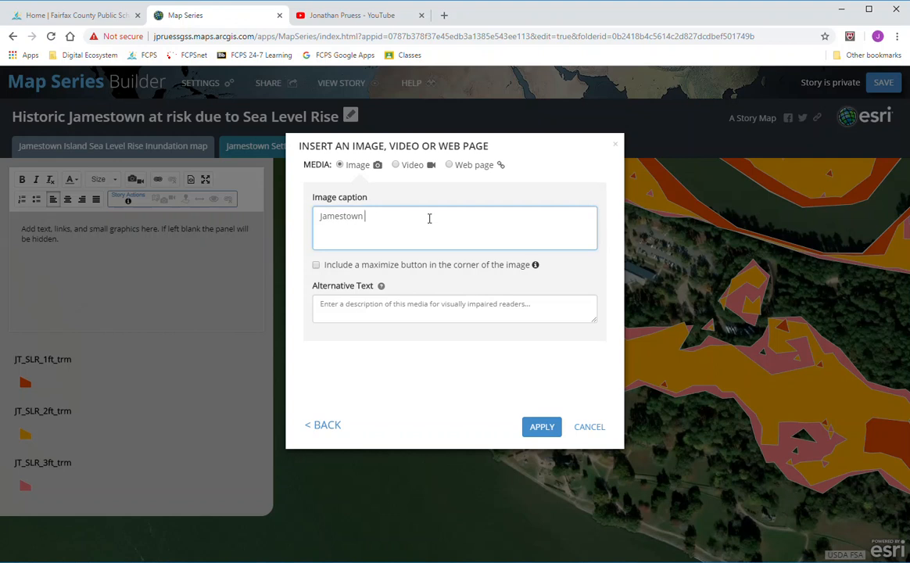
type("settlement ruins inundation map")
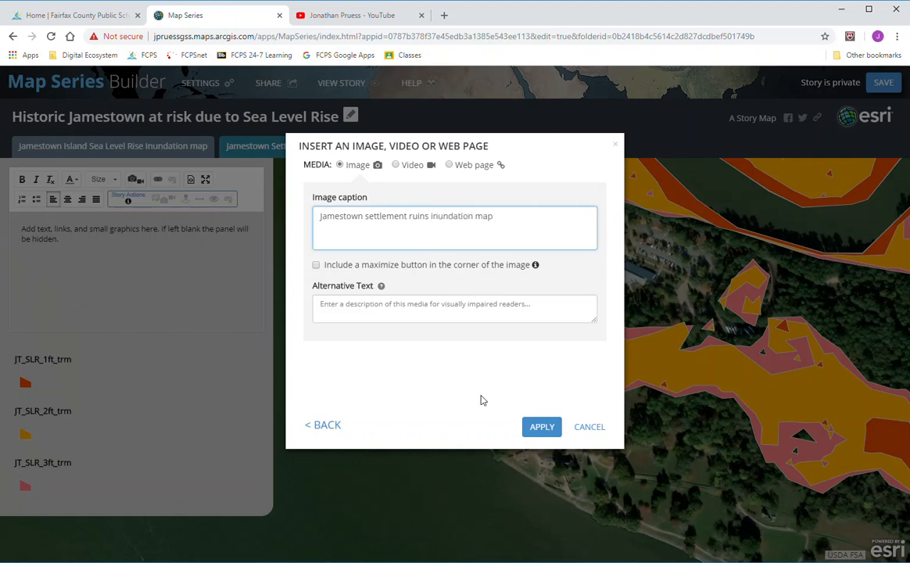
left_click(316, 266)
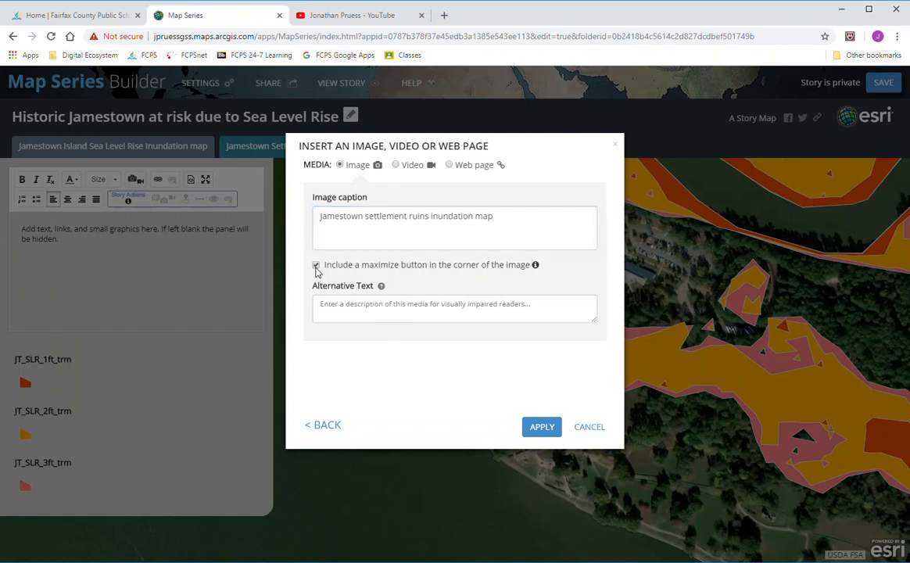
left_click(539, 427)
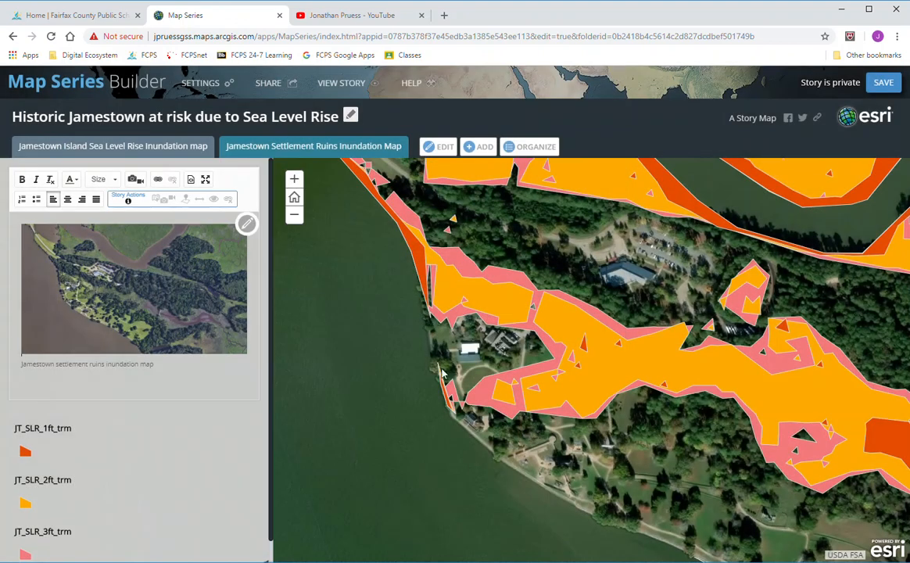
Upload Jamestown Island.png as an image for the text panel of the Jamestown Island Sea Level Rise Inundation map tab
left_click(124, 149)
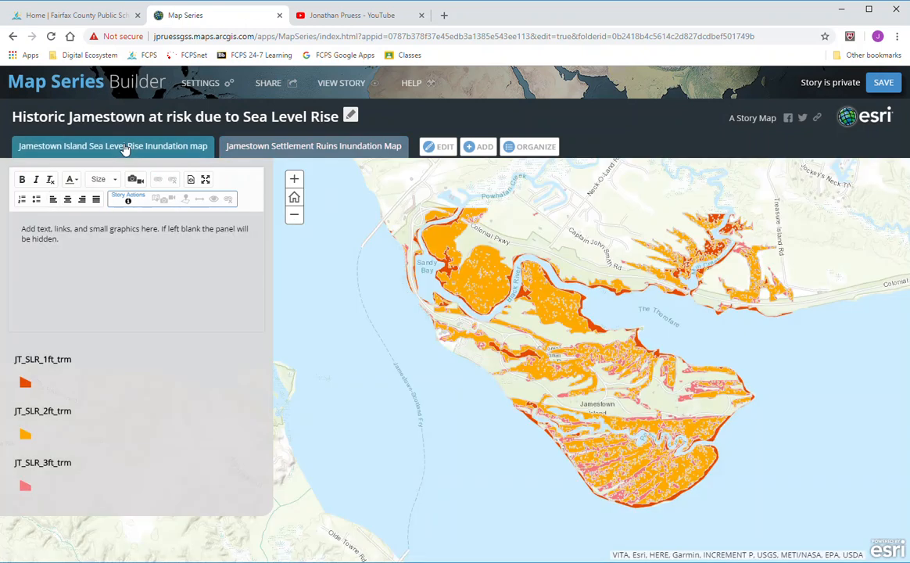
left_click(134, 180)
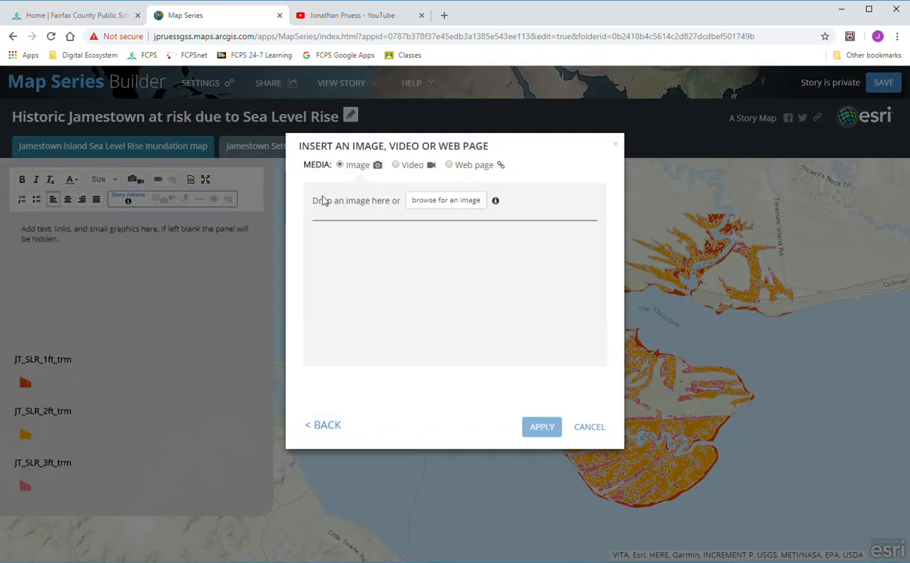
left_click(422, 202)
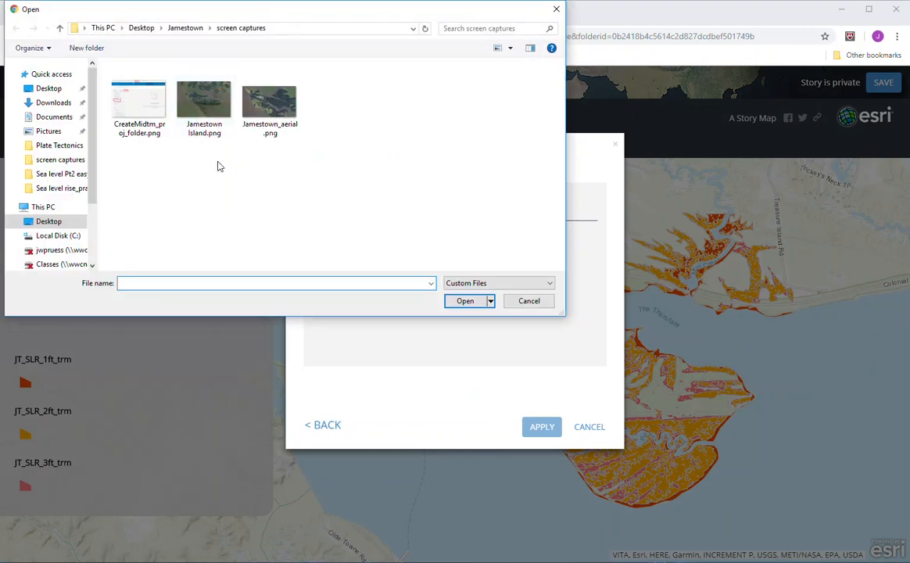
left_click(200, 115)
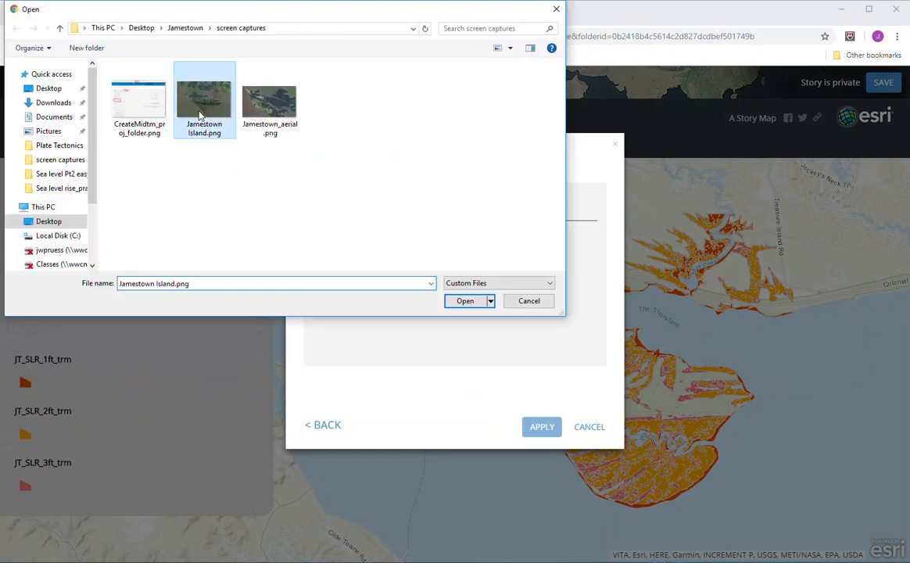
left_click(465, 301)
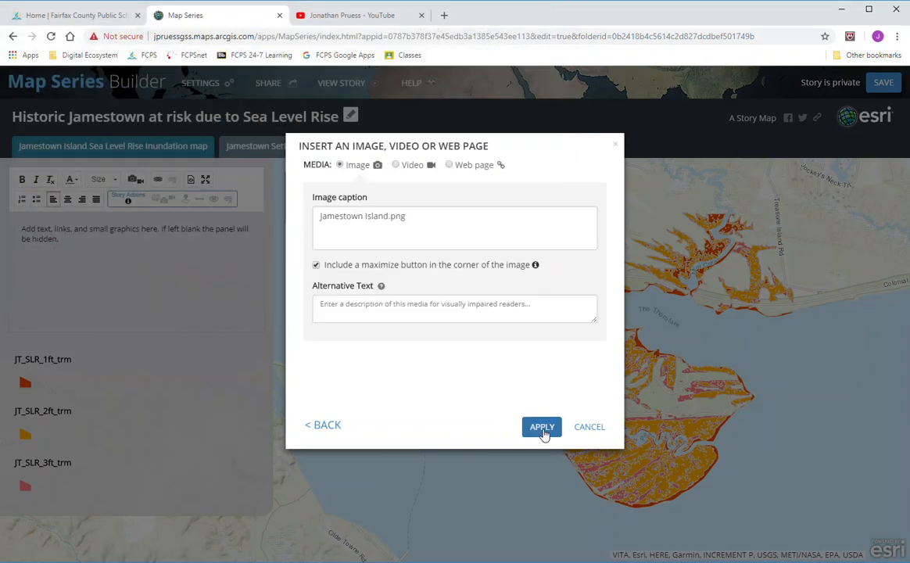
Caption the image "Jamestown Island inundation map", insert it into the panel, and review the settlement ruins tab
left_click(428, 223)
key("BackSpace")
key("BackSpace")
key("BackSpace")
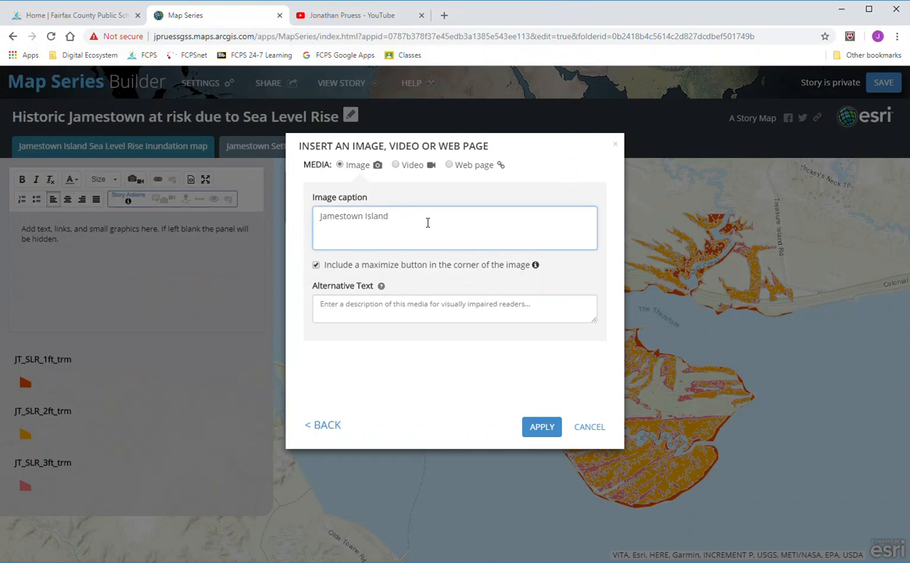
type("inundation map")
left_click(542, 427)
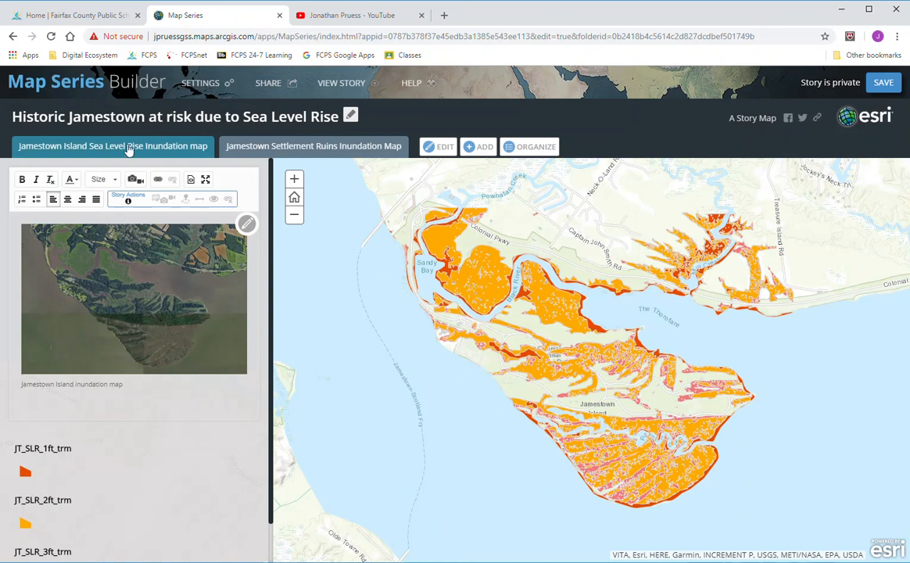
mouse_move(128, 201)
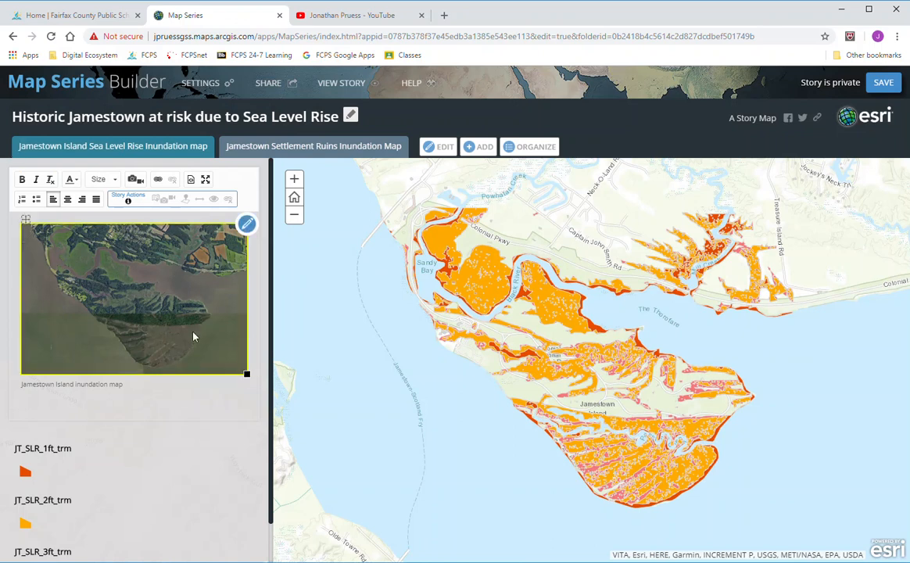
left_click(327, 148)
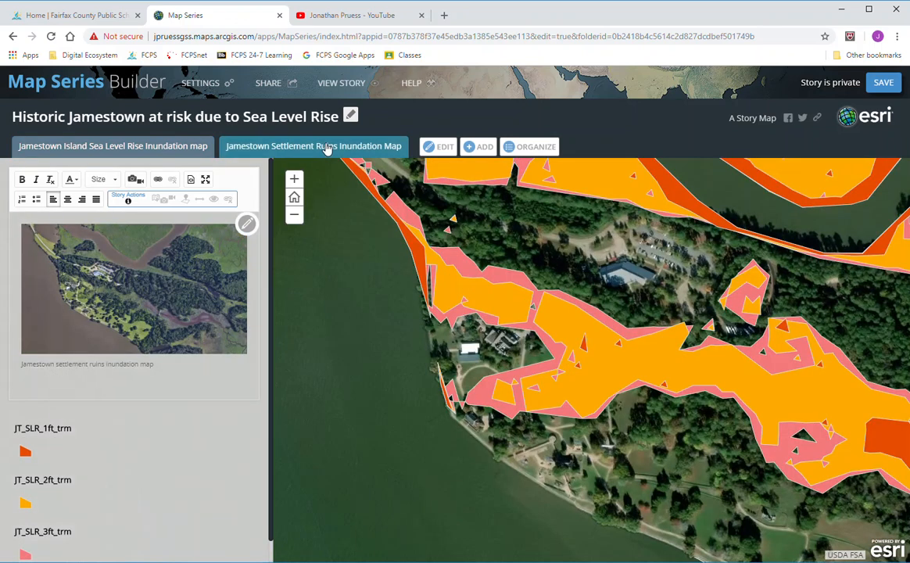